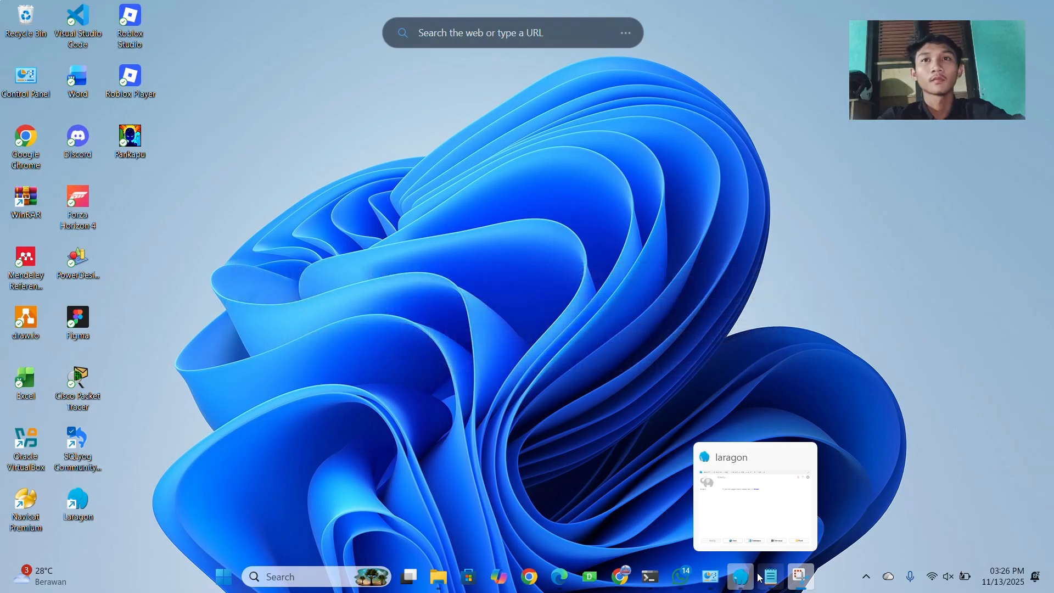
- Open Laragon, start all of its services, and minimize its window
{"action": "left_click", "coordinate": [740, 573]}
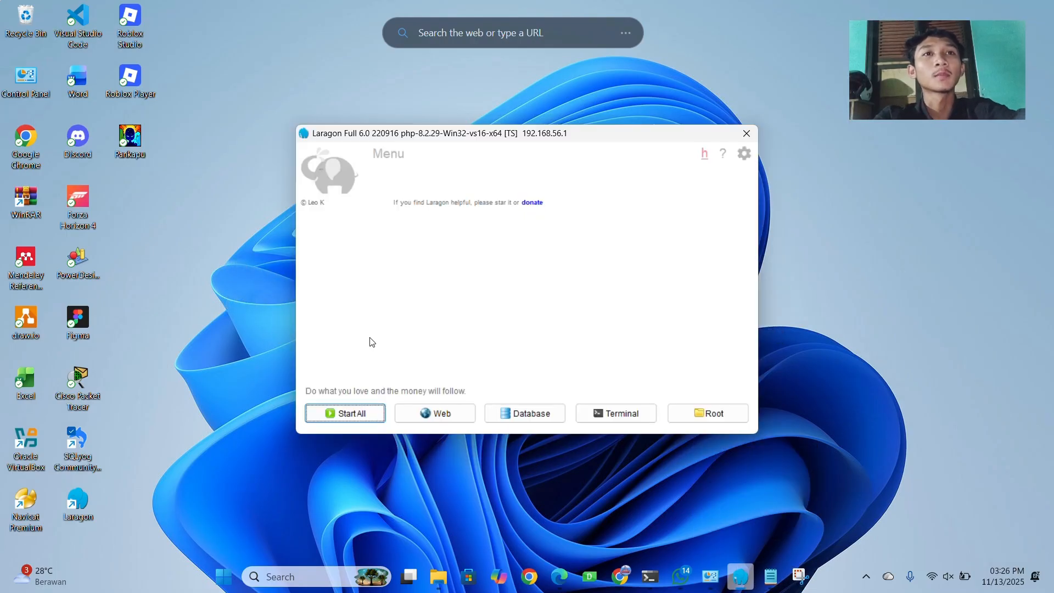
{"action": "left_click", "coordinate": [357, 409]}
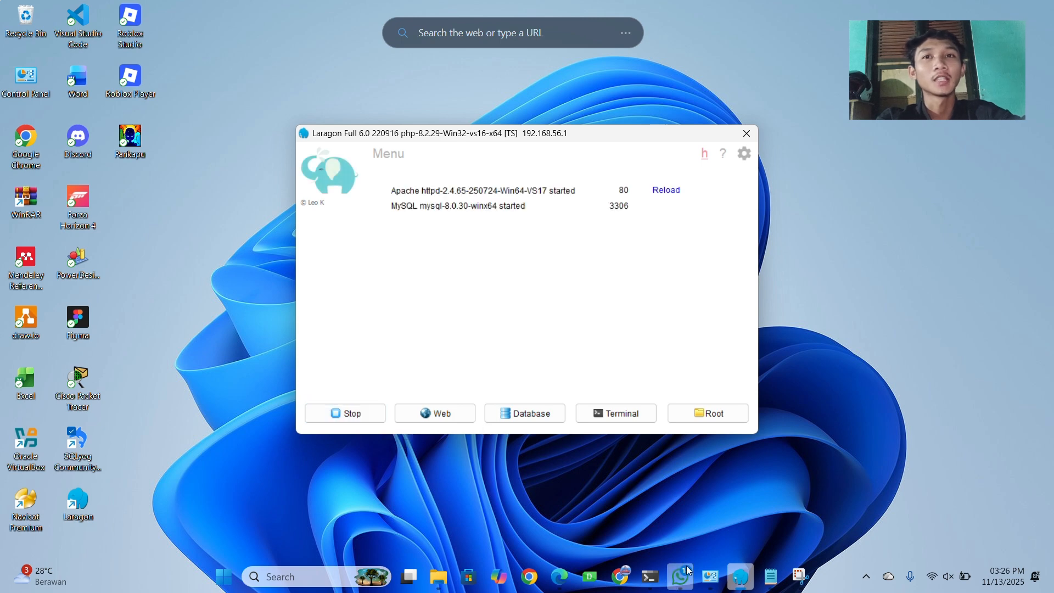
{"action": "left_click", "coordinate": [741, 576]}
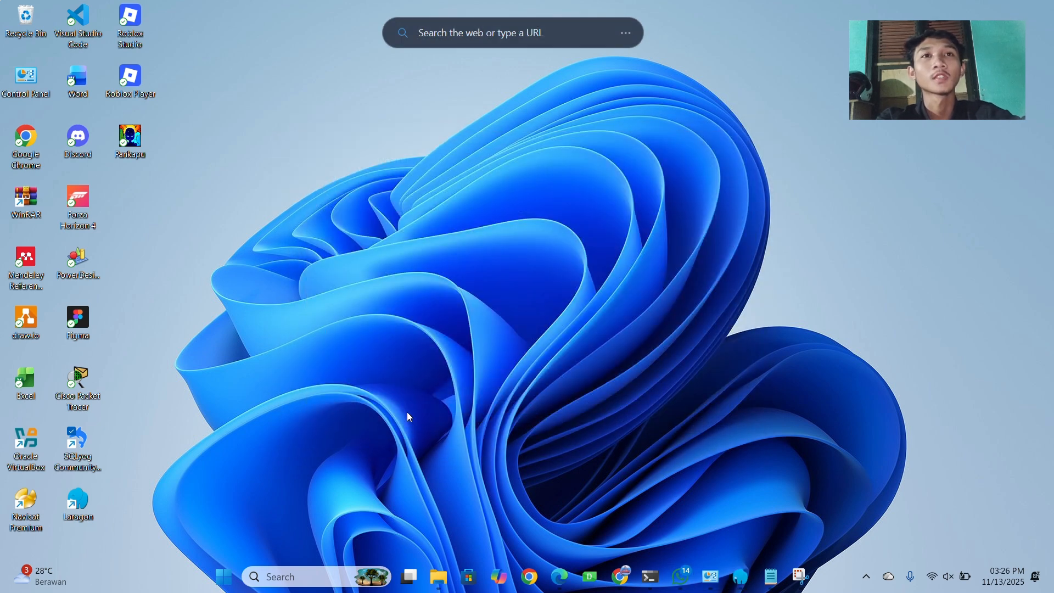
- Check in Windows Defender Firewall that the firewall is turned off for private and public networks, accept the settings, and minimize the window
{"action": "left_click", "coordinate": [716, 577]}
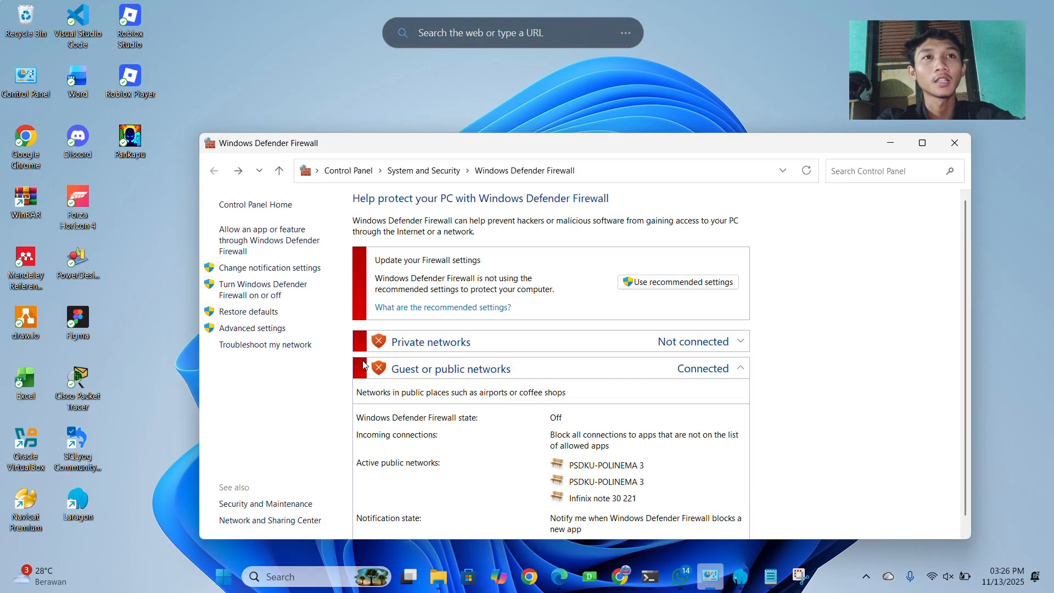
{"action": "left_click", "coordinate": [265, 294]}
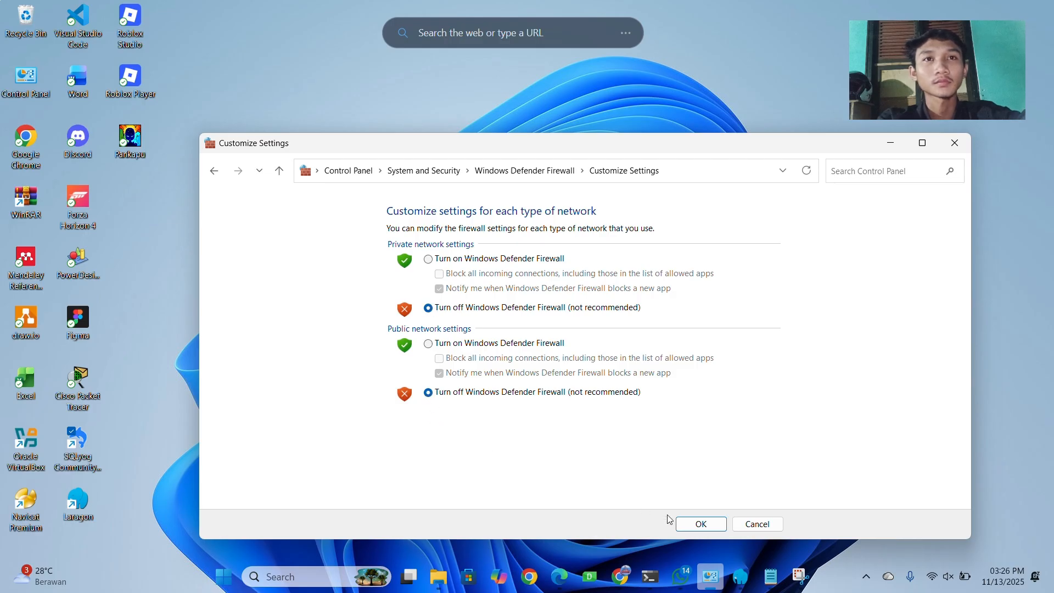
{"action": "left_click", "coordinate": [700, 524]}
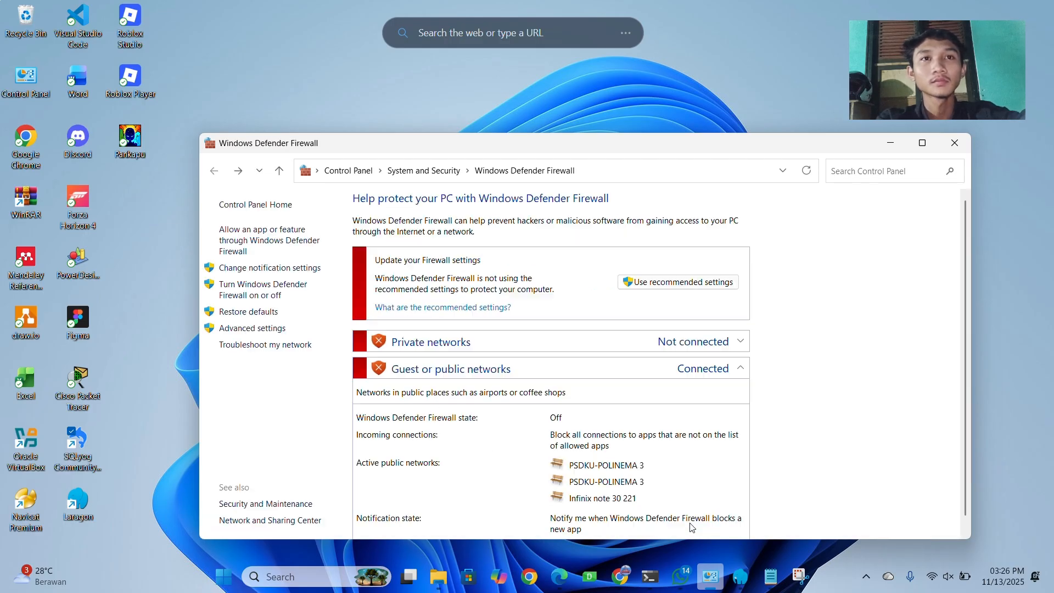
{"action": "left_click", "coordinate": [881, 145]}
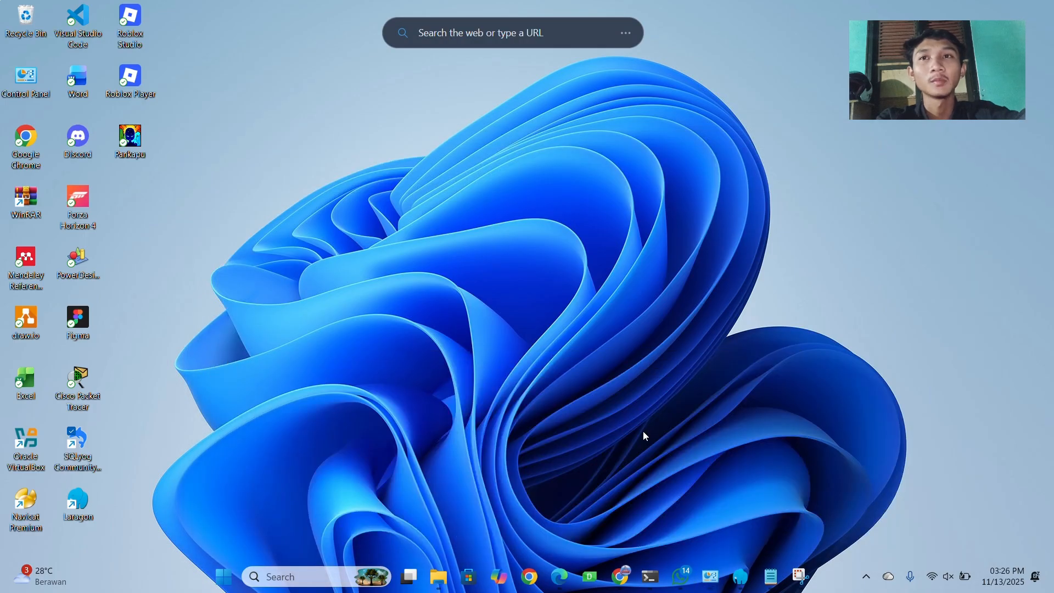
- Switch to Command Prompt and run ipconfig to look up this computer's network addresses
{"action": "left_click", "coordinate": [650, 576]}
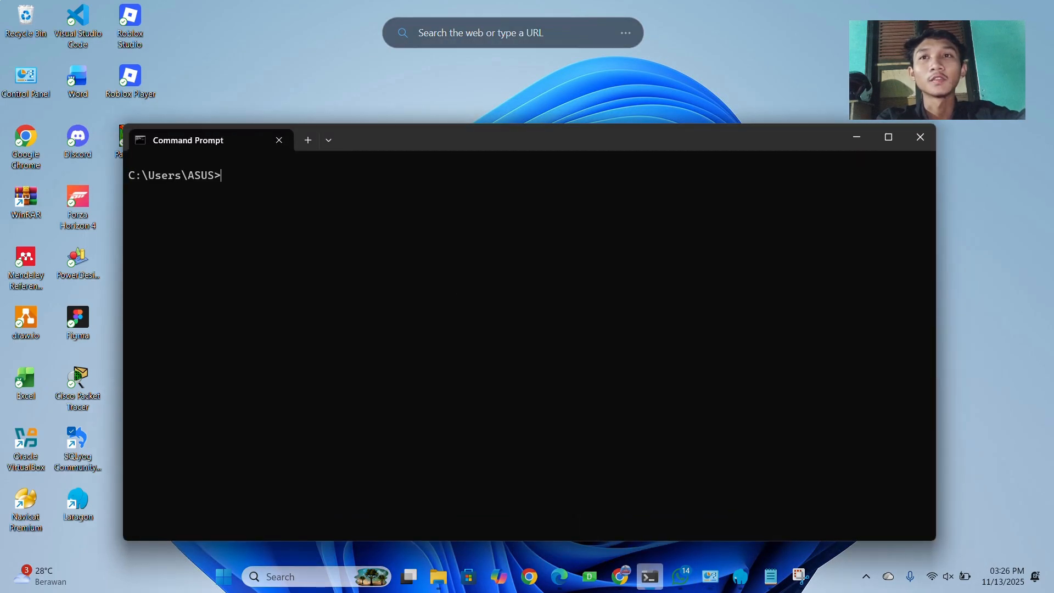
{"action": "type", "text": "ipconfig"}
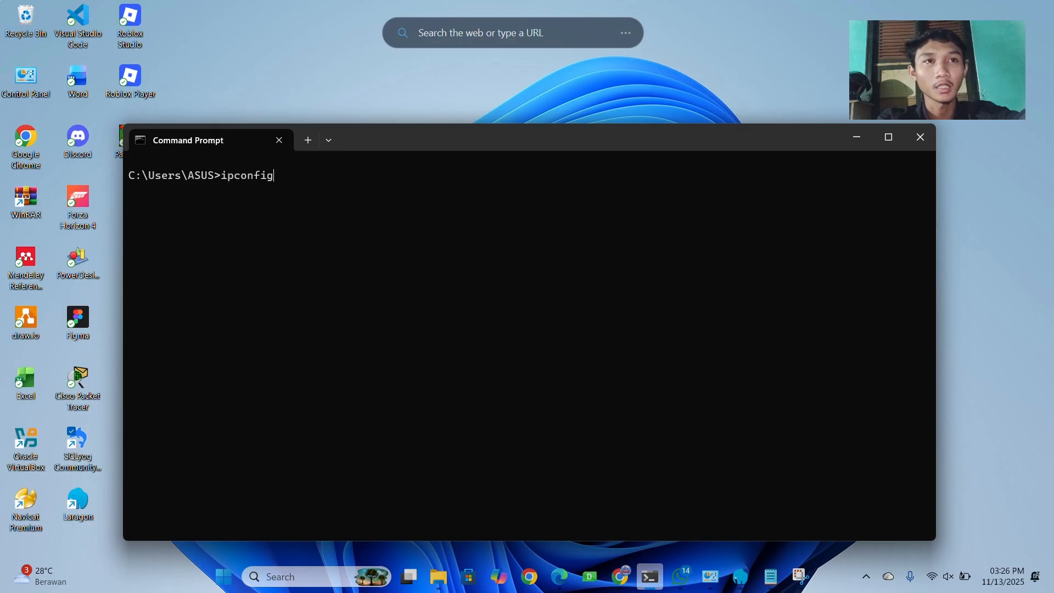
{"action": "key", "text": "Return"}
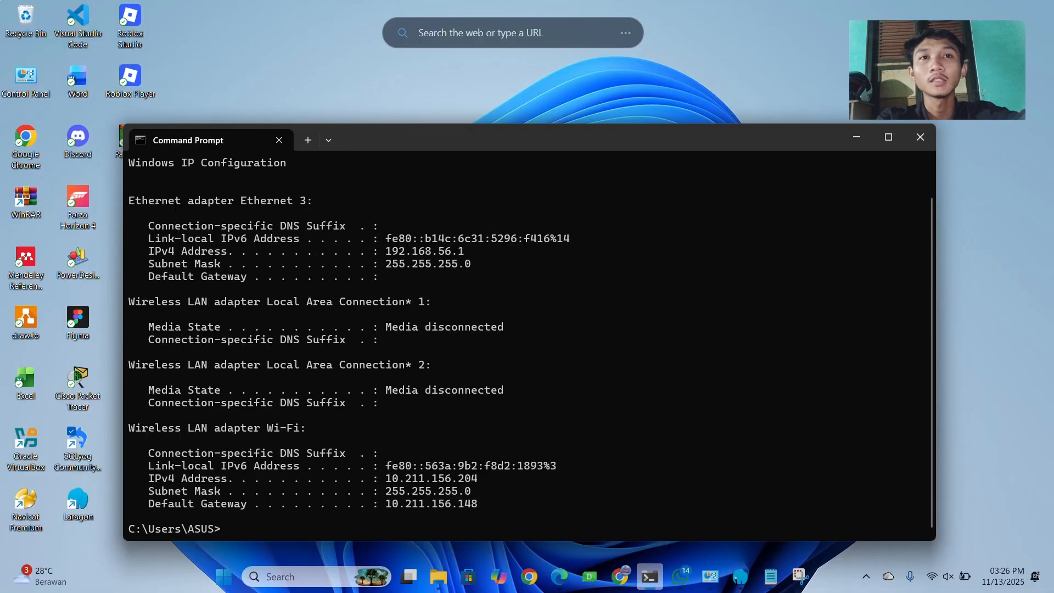
- Ping 10.211.156.11 and 10.211.156.30 to test the connection to both replica computers
{"action": "key", "text": "Up"}
{"action": "key", "text": "Up"}
{"action": "key", "text": "Up"}
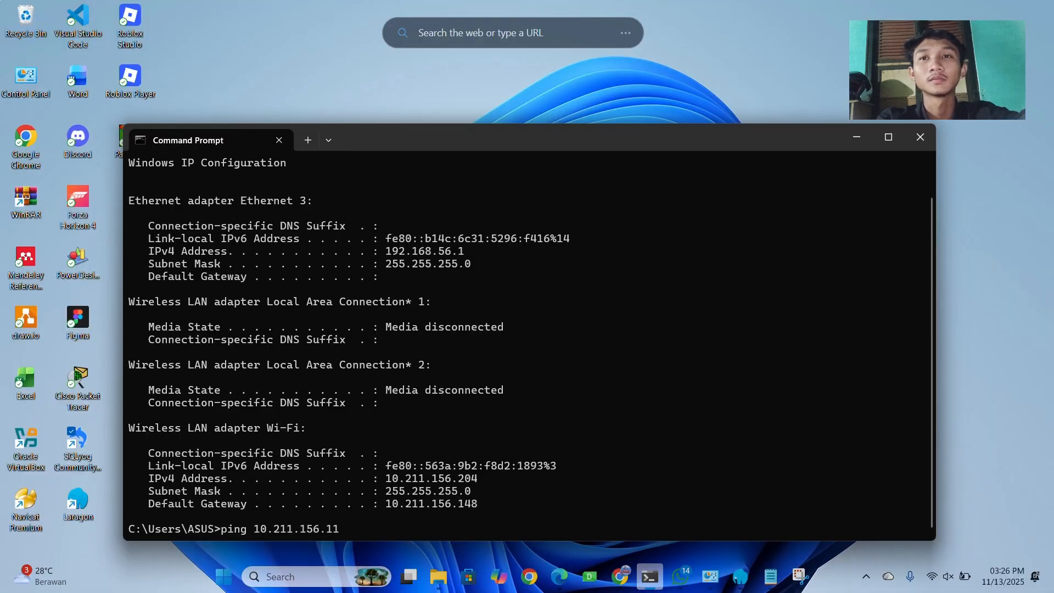
{"action": "key", "text": "Return"}
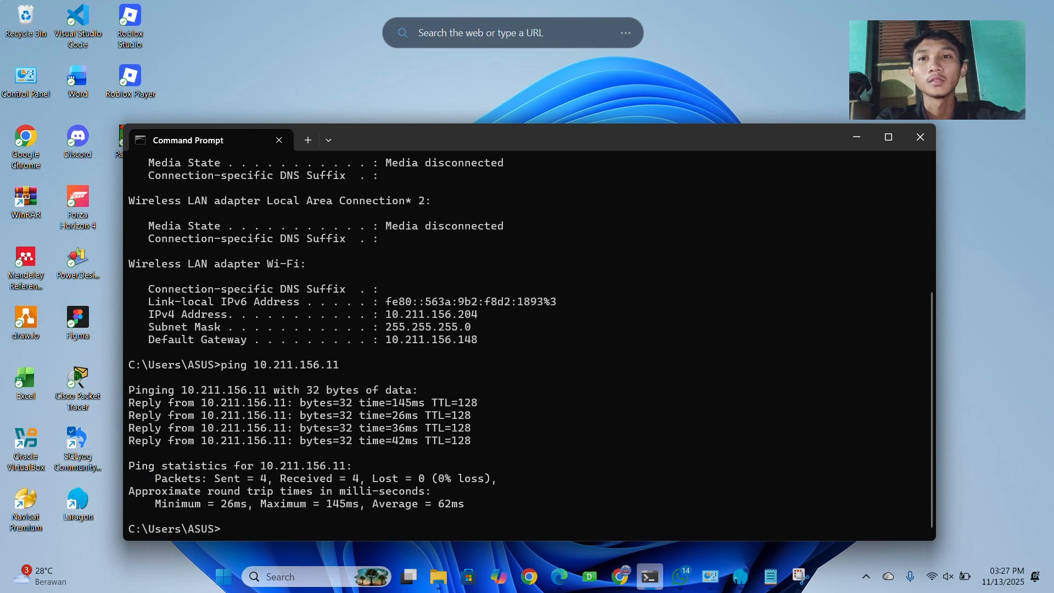
{"action": "key", "text": "Up"}
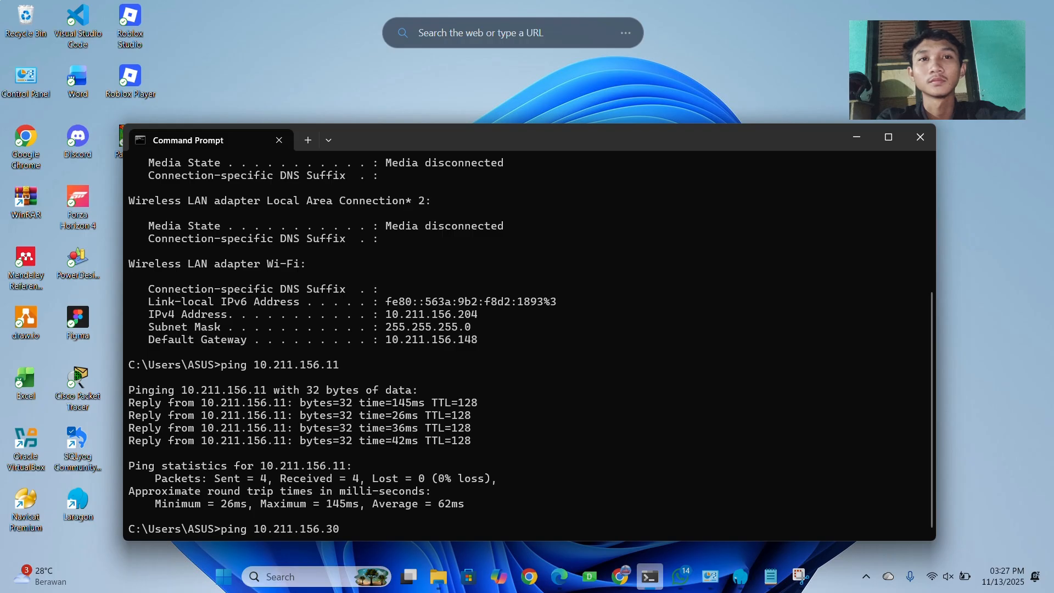
{"action": "type", "text": "30"}
{"action": "key", "text": "Return"}
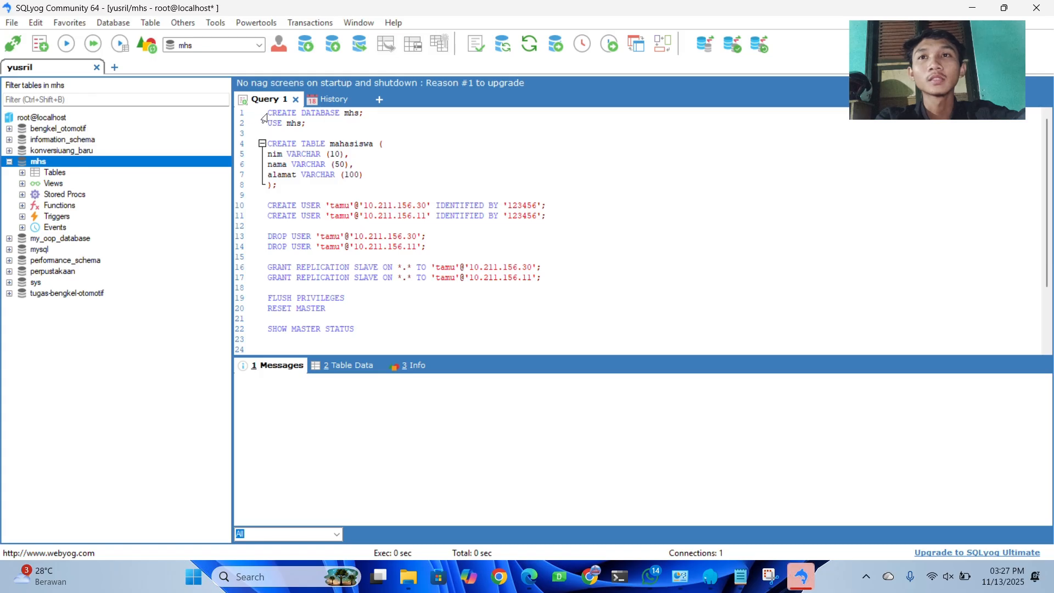
- In SQLyog, review the query statements that create and select the mhs database and create the mahasiswa table
{"action": "left_click", "coordinate": [366, 115]}
{"action": "left_click_drag", "start_coordinate": [366, 115], "coordinate": [265, 129]}
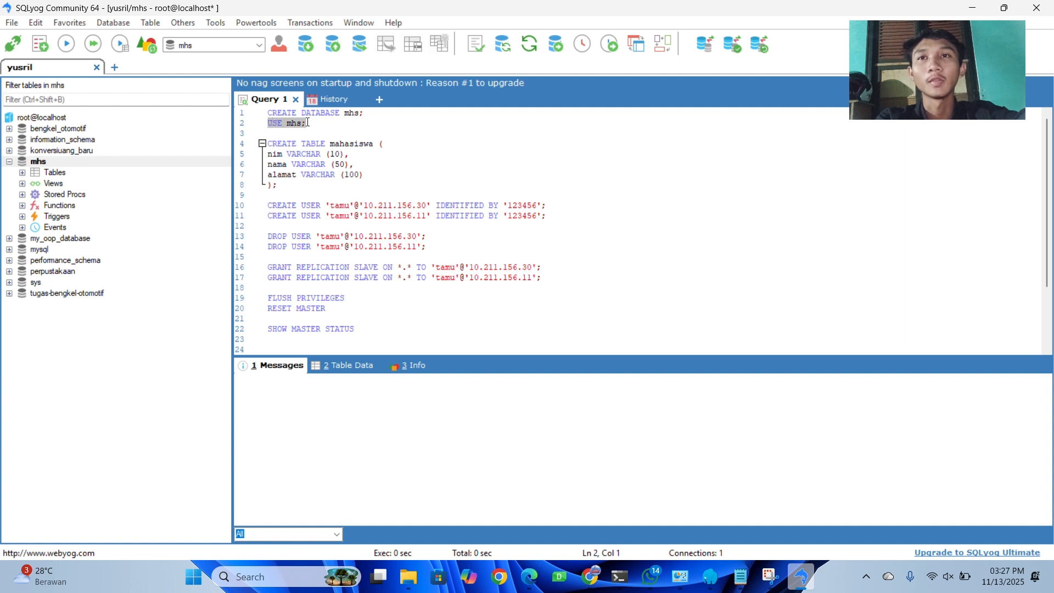
{"action": "left_click_drag", "start_coordinate": [292, 185], "coordinate": [258, 149]}
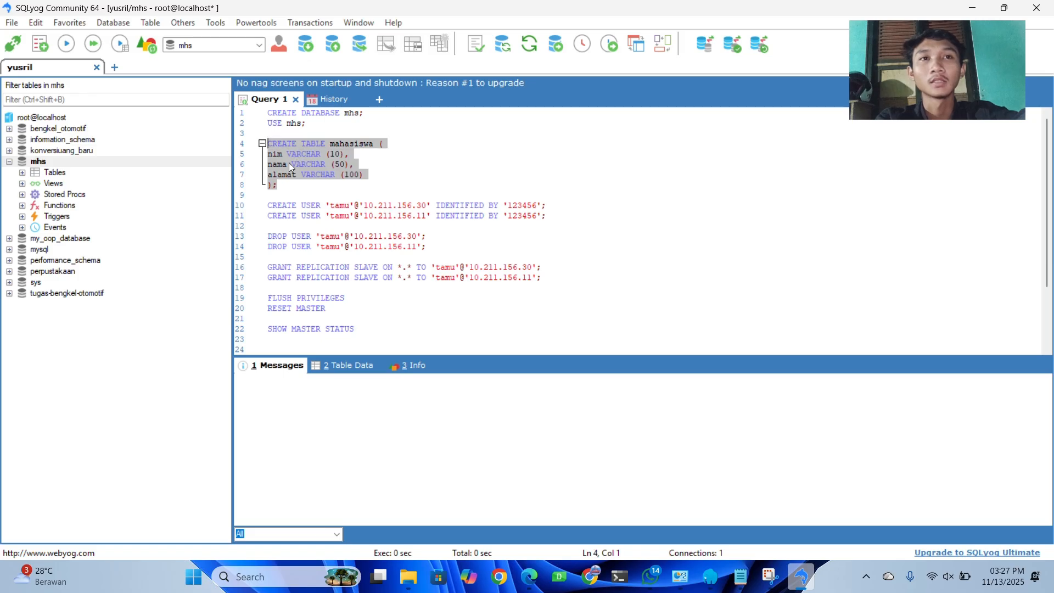
- Refresh the object browser and display the data of the mahasiswa table in the mhs database
{"action": "left_click", "coordinate": [55, 174]}
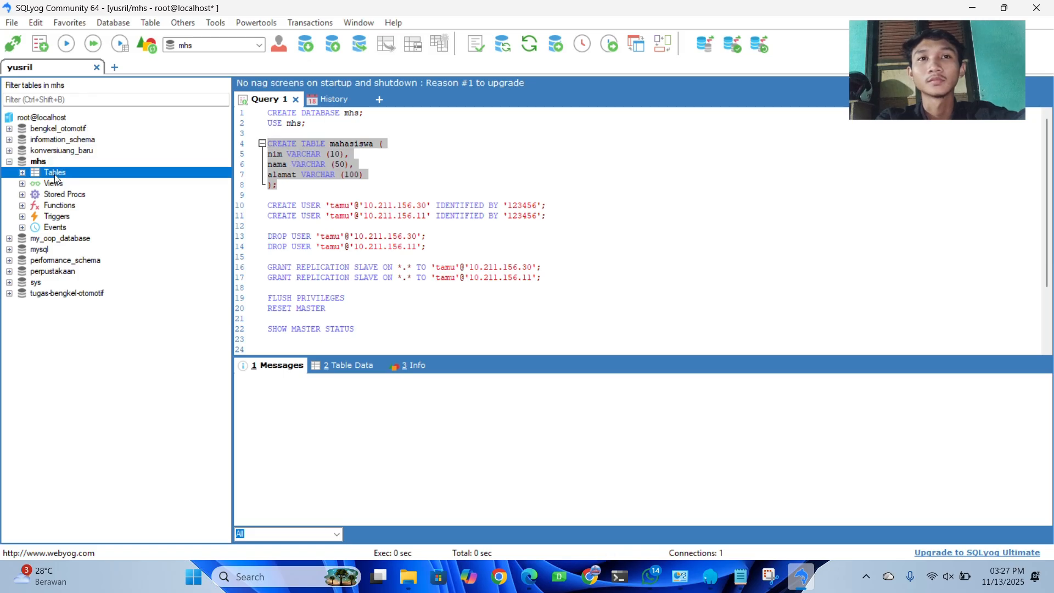
{"action": "left_click", "coordinate": [370, 367]}
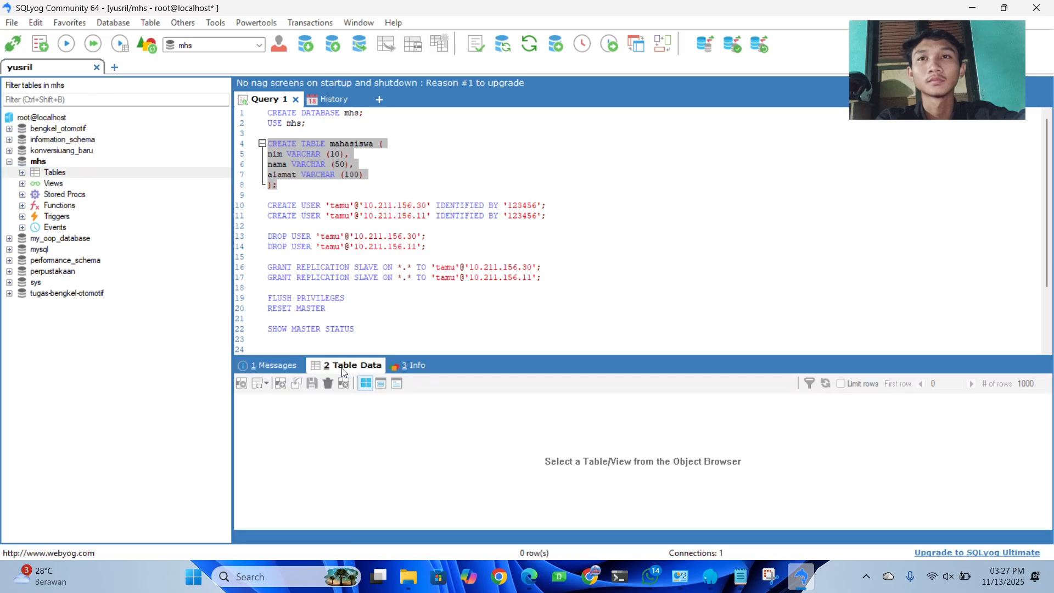
{"action": "left_click", "coordinate": [152, 51]}
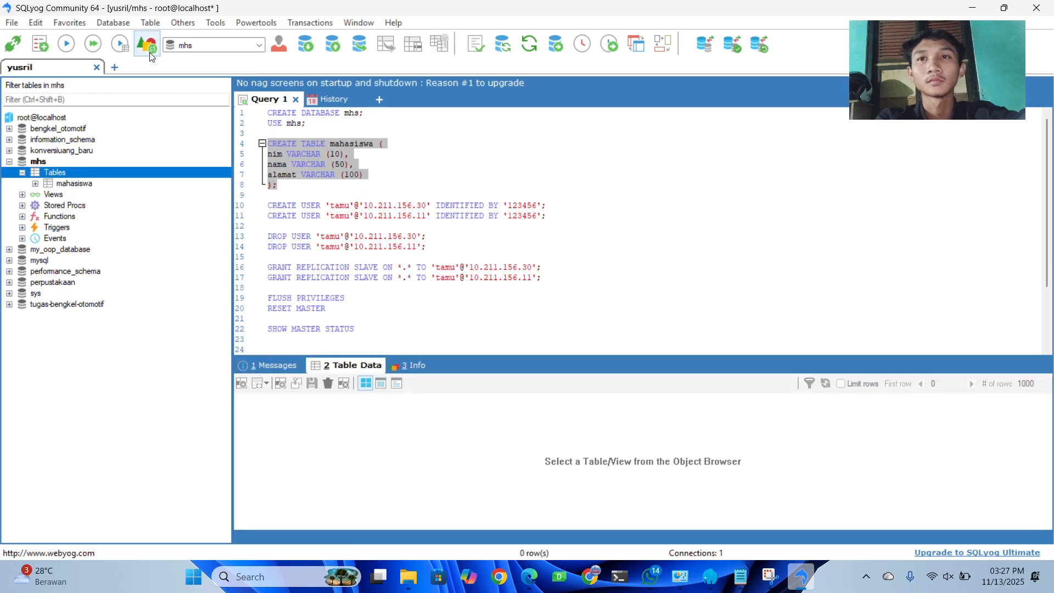
{"action": "left_click", "coordinate": [68, 183]}
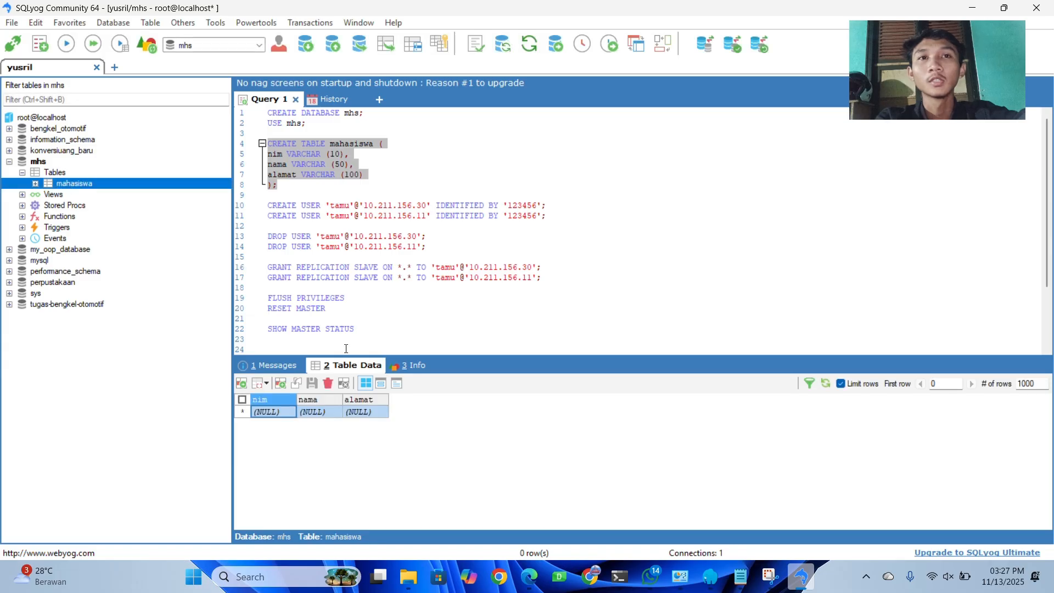
- Execute the two CREATE USER statements for 'tamu' at 10.211.156.30 and 10.211.156.11, and review the execution messages
{"action": "left_click", "coordinate": [304, 195]}
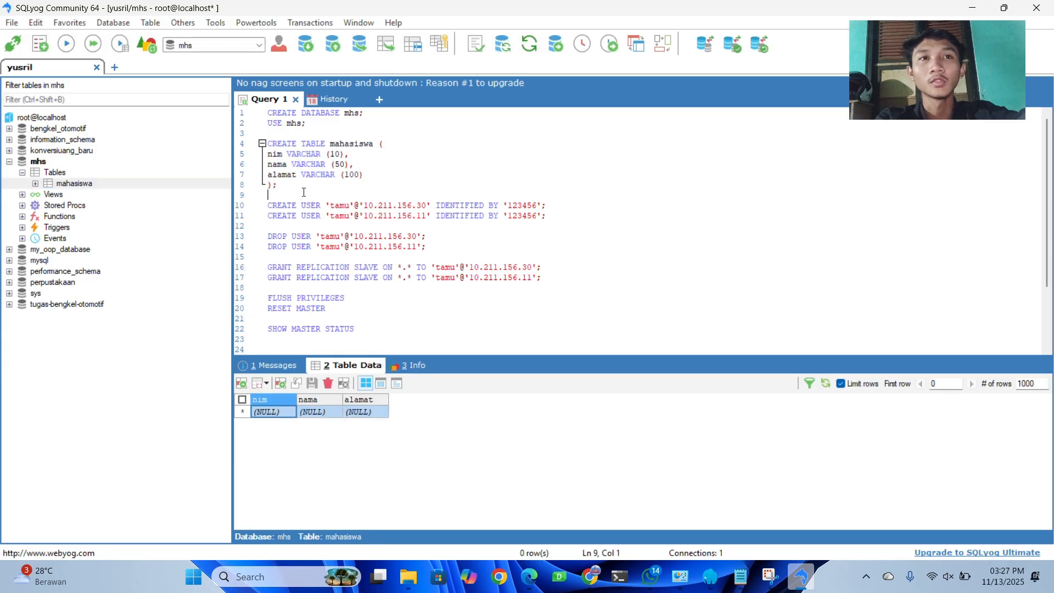
{"action": "left_click_drag", "start_coordinate": [237, 207], "coordinate": [240, 219]}
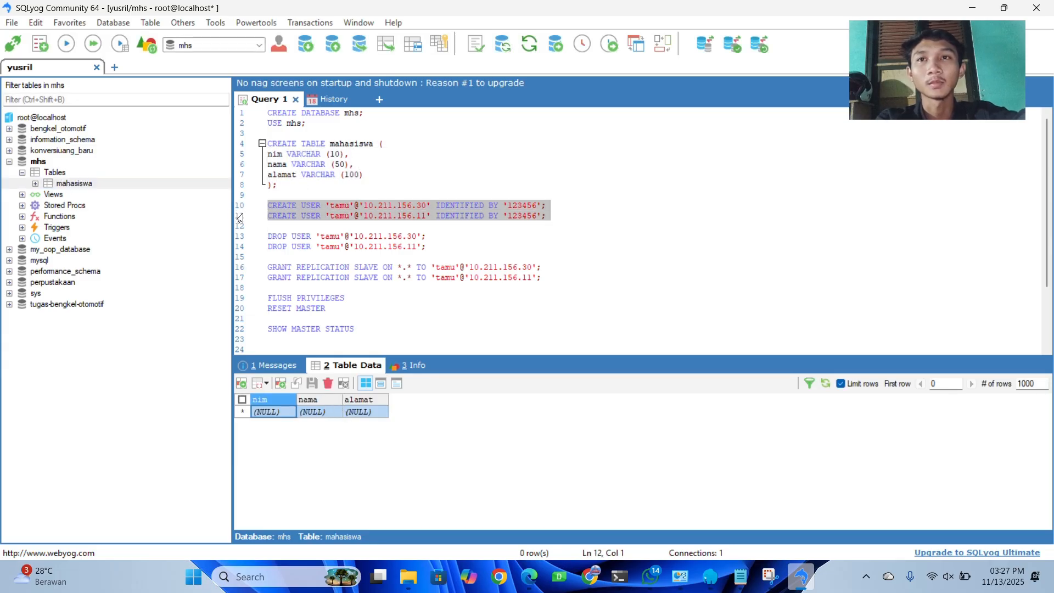
{"action": "left_click", "coordinate": [68, 49]}
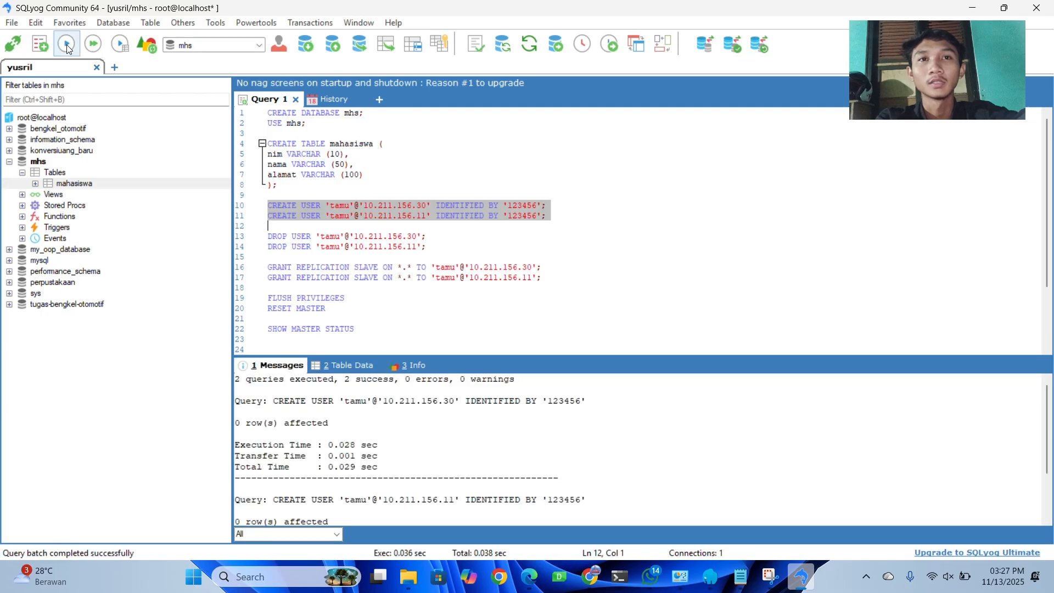
{"action": "scroll", "coordinate": [374, 460], "scroll_direction": "down", "scroll_amount": 3}
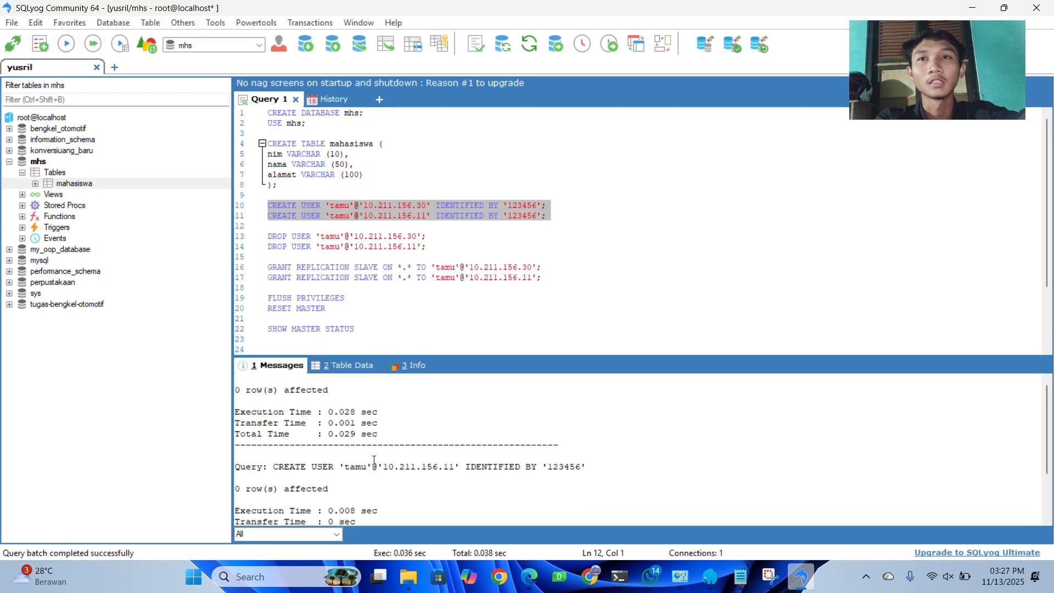
{"action": "scroll", "coordinate": [374, 460], "scroll_direction": "up", "scroll_amount": 1}
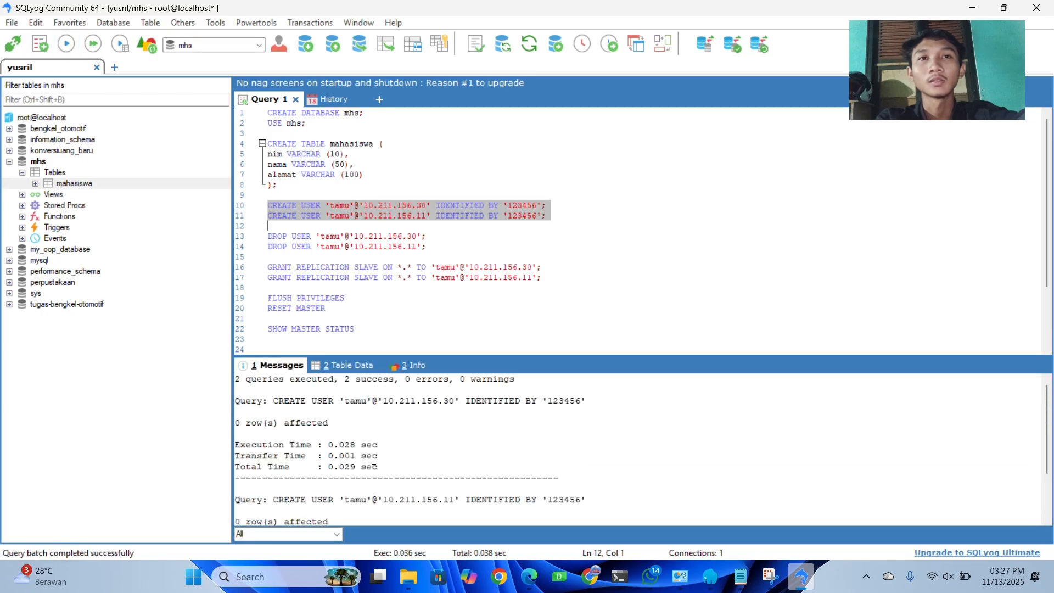
- Execute the two GRANT REPLICATION SLAVE statements on *.* for 'tamu' at 10.211.156.30 and 10.211.156.11, and review the messages
{"action": "left_click", "coordinate": [273, 257]}
{"action": "left_click_drag", "start_coordinate": [239, 267], "coordinate": [237, 283]}
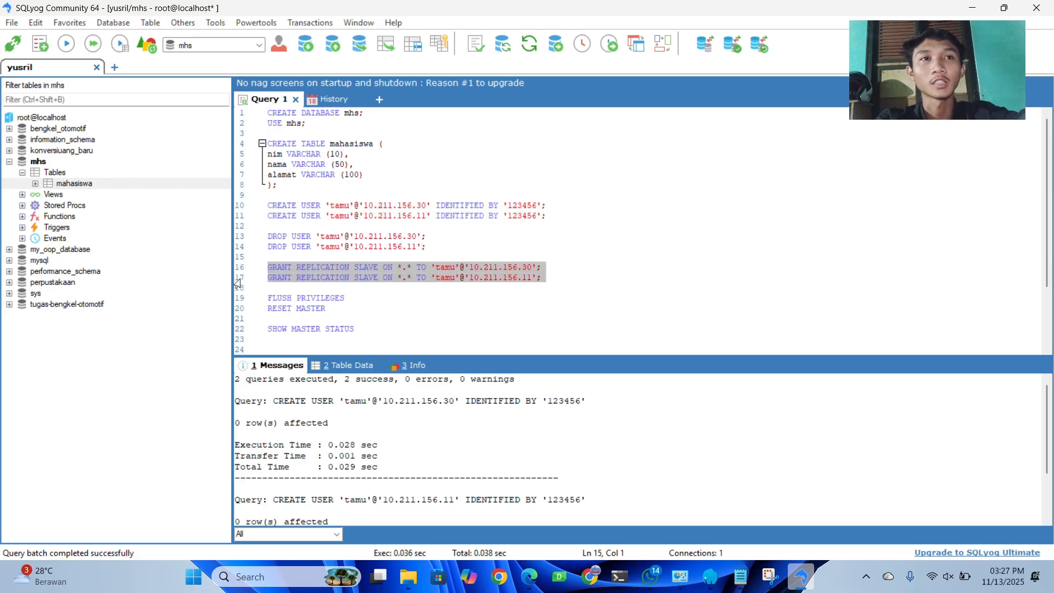
{"action": "left_click", "coordinate": [66, 49]}
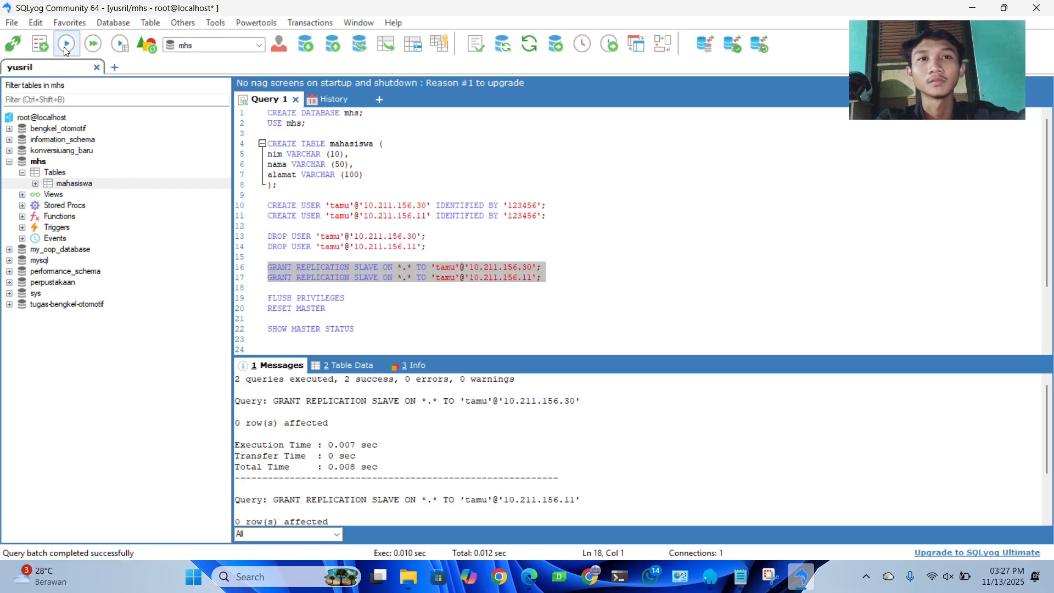
{"action": "scroll", "coordinate": [323, 418], "scroll_direction": "down", "scroll_amount": 2}
{"action": "scroll", "coordinate": [323, 418], "scroll_direction": "up", "scroll_amount": 2}
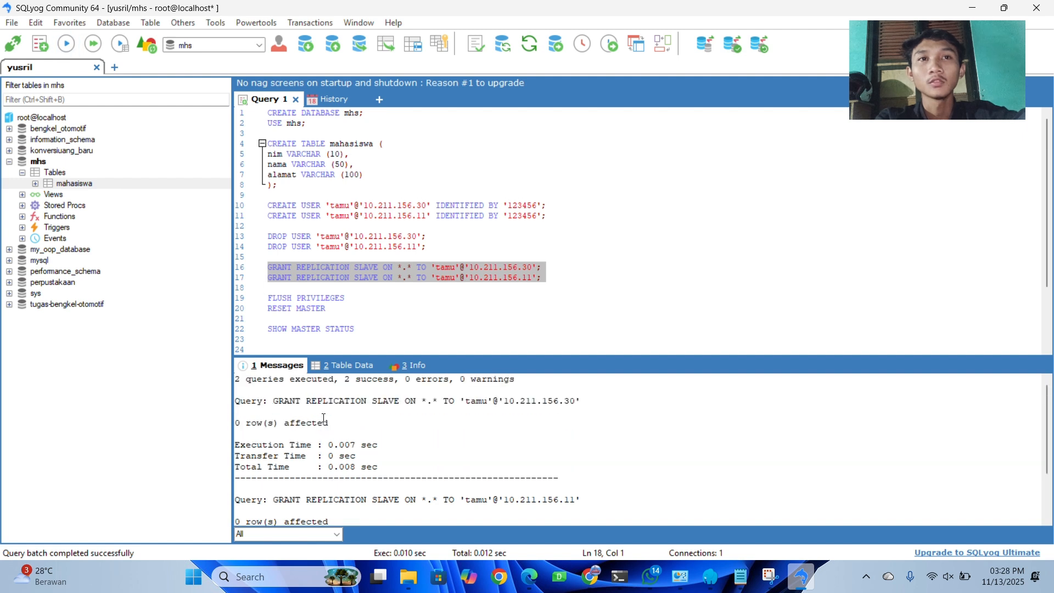
{"action": "scroll", "coordinate": [323, 418], "scroll_direction": "down", "scroll_amount": 1}
{"action": "scroll", "coordinate": [323, 418], "scroll_direction": "down", "scroll_amount": 1}
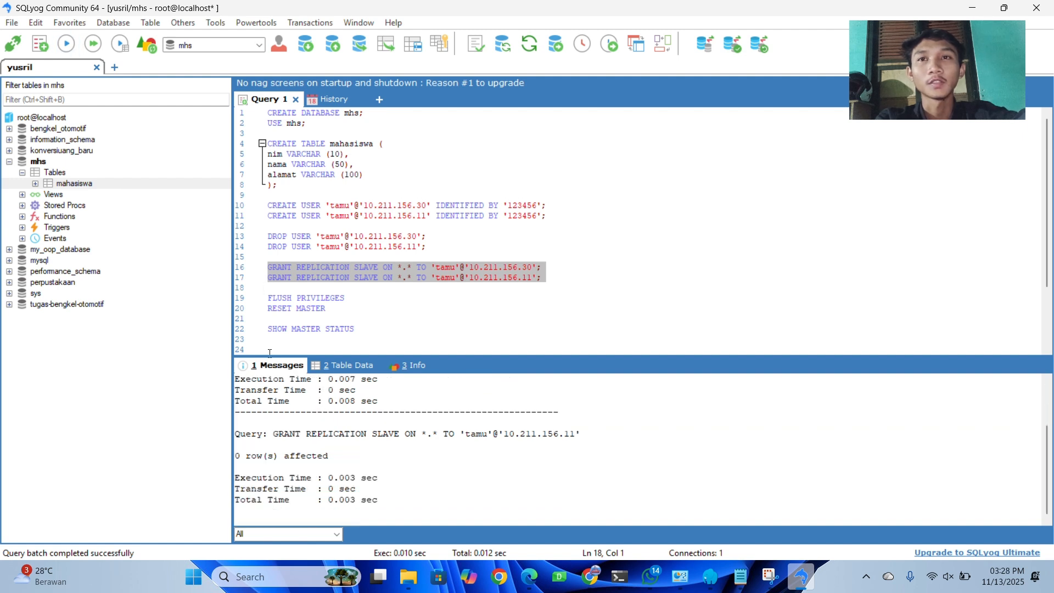
- Execute the FLUSH PRIVILEGES statement and leave the SQLyog window
{"action": "left_click", "coordinate": [232, 298]}
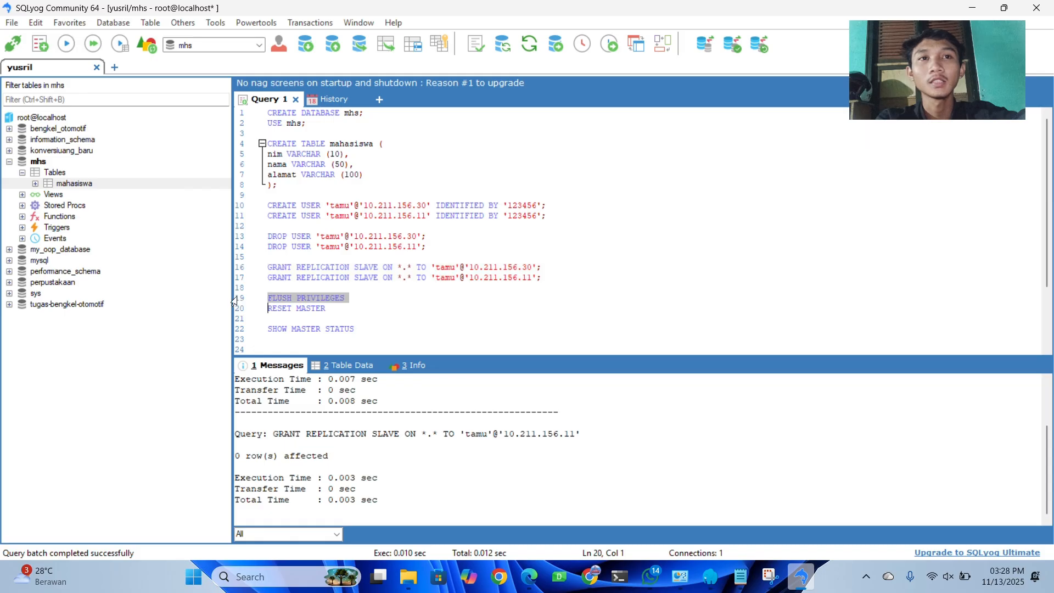
{"action": "left_click", "coordinate": [67, 45]}
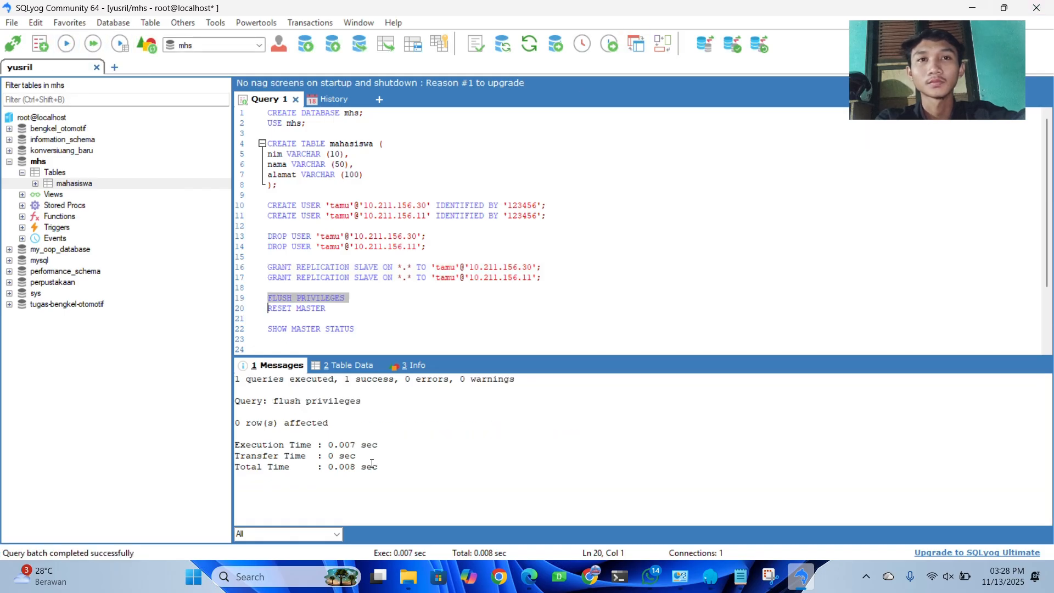
{"action": "key", "text": "alt+F4"}
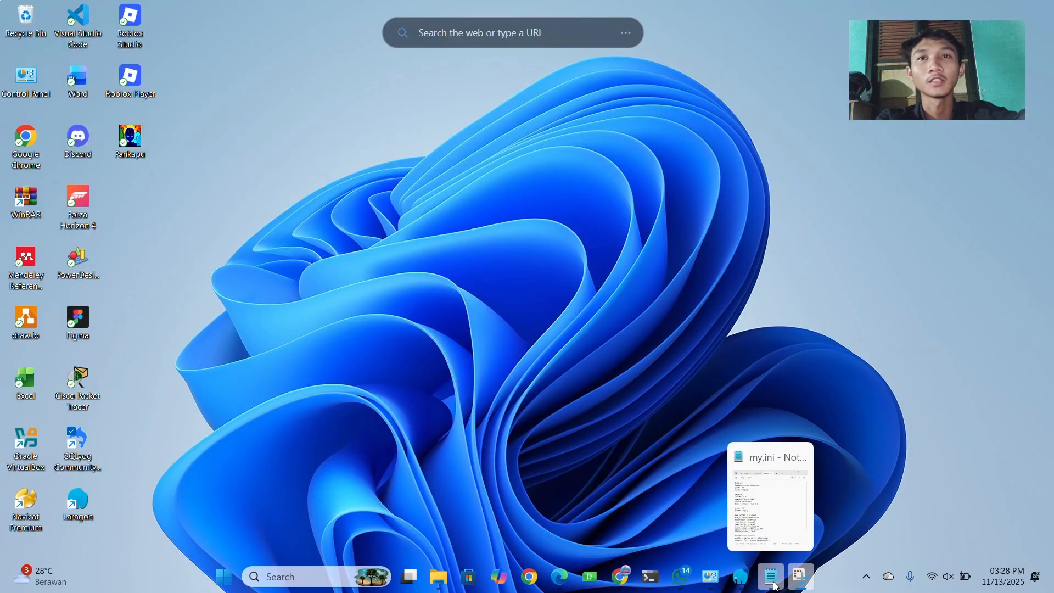
- Open my.ini in Notepad and review the client port and socket, server-id, log-bin, binlog-do-db, bind-address and mysqld socket settings
{"action": "left_click", "coordinate": [770, 576]}
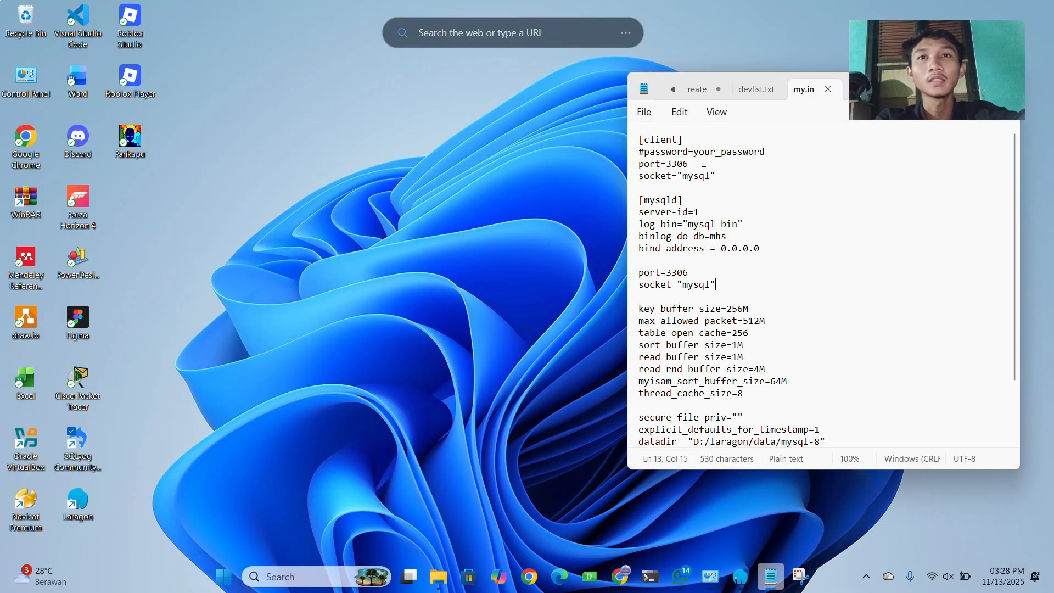
{"action": "left_click_drag", "start_coordinate": [719, 177], "coordinate": [635, 165]}
{"action": "left_click", "coordinate": [722, 200]}
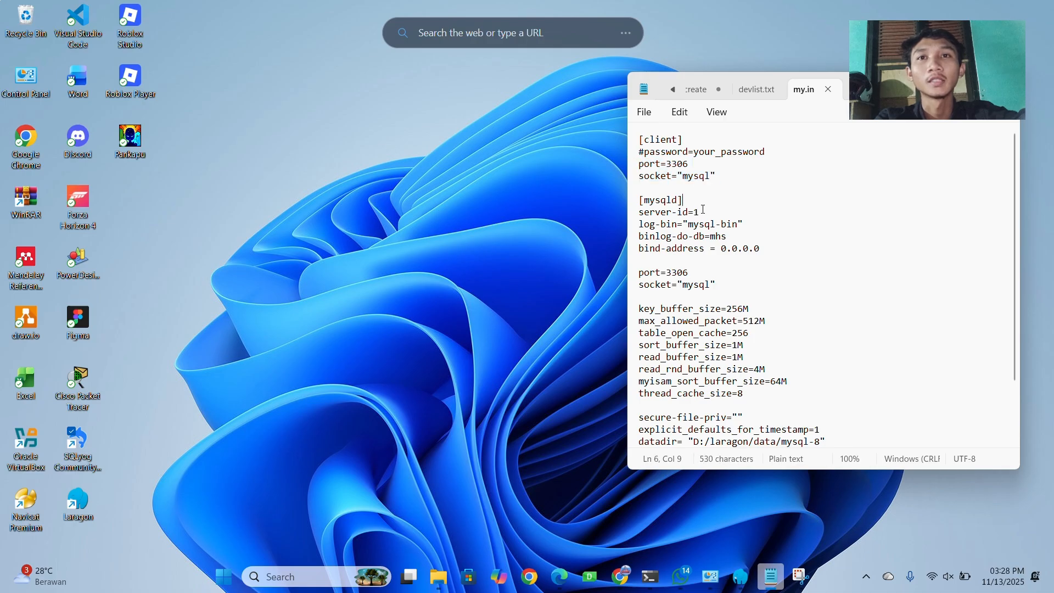
{"action": "left_click_drag", "start_coordinate": [692, 211], "coordinate": [640, 214]}
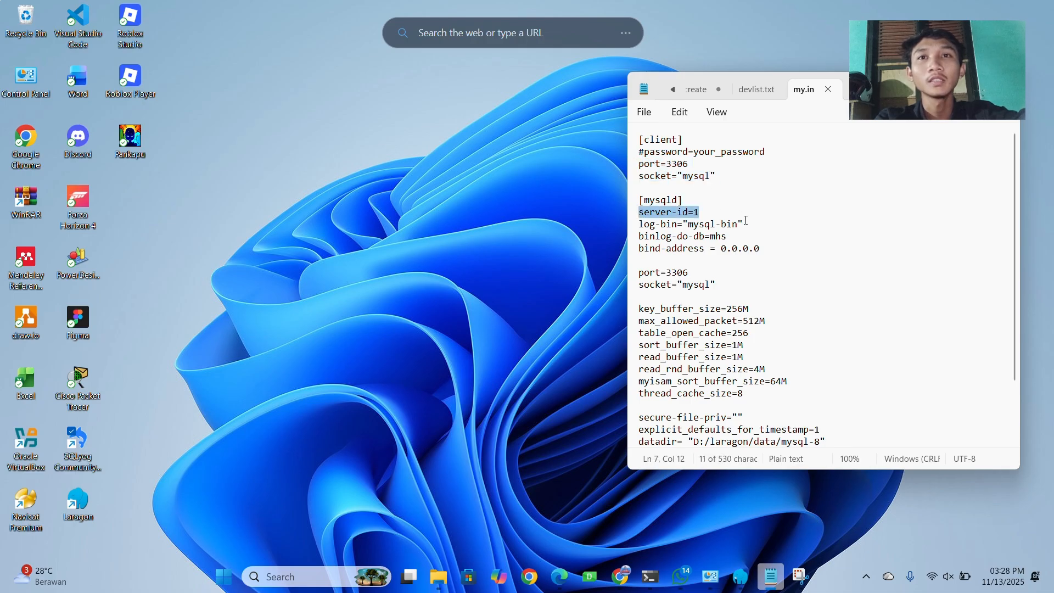
{"action": "left_click_drag", "start_coordinate": [752, 225], "coordinate": [639, 227]}
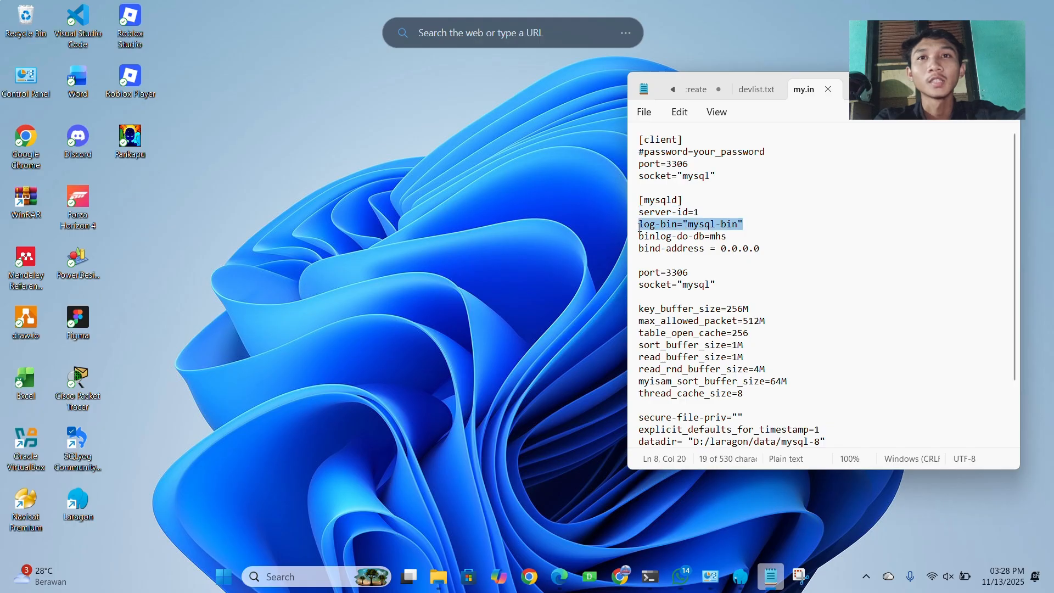
{"action": "left_click_drag", "start_coordinate": [728, 236], "coordinate": [635, 240]}
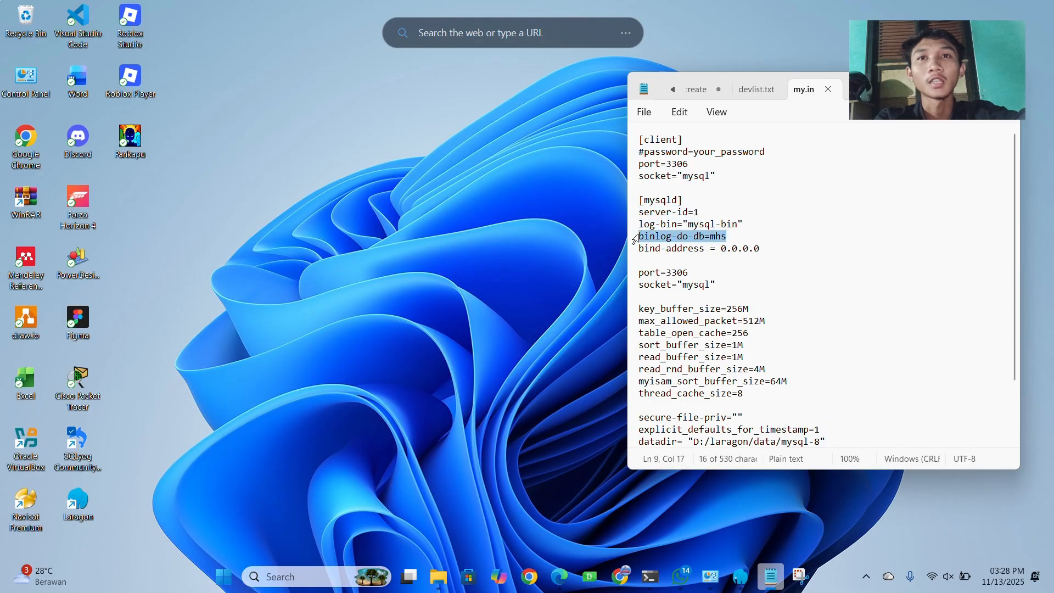
{"action": "left_click_drag", "start_coordinate": [766, 248], "coordinate": [632, 252]}
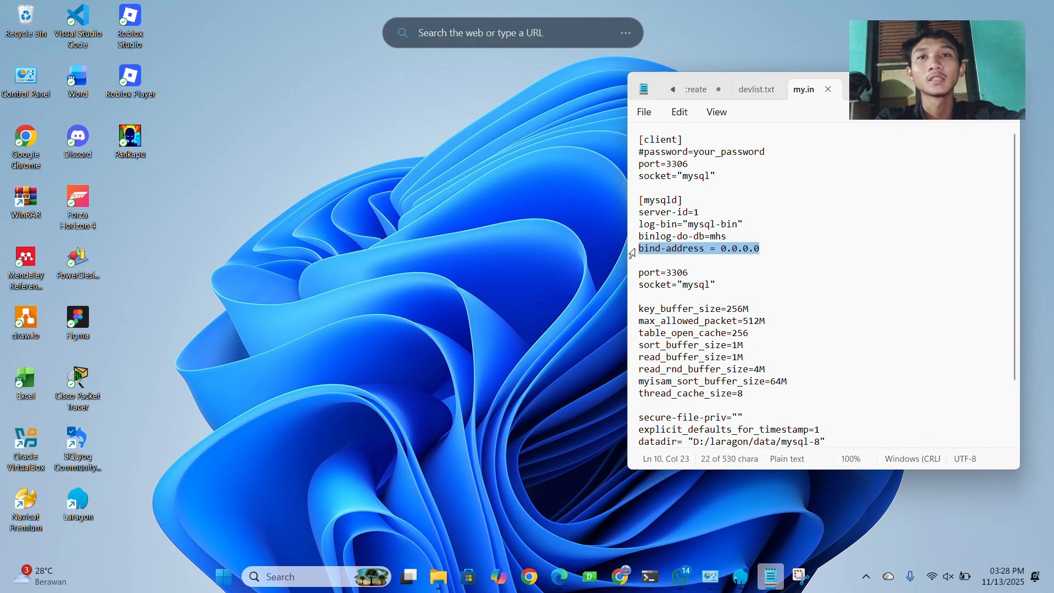
{"action": "left_click_drag", "start_coordinate": [724, 285], "coordinate": [638, 288]}
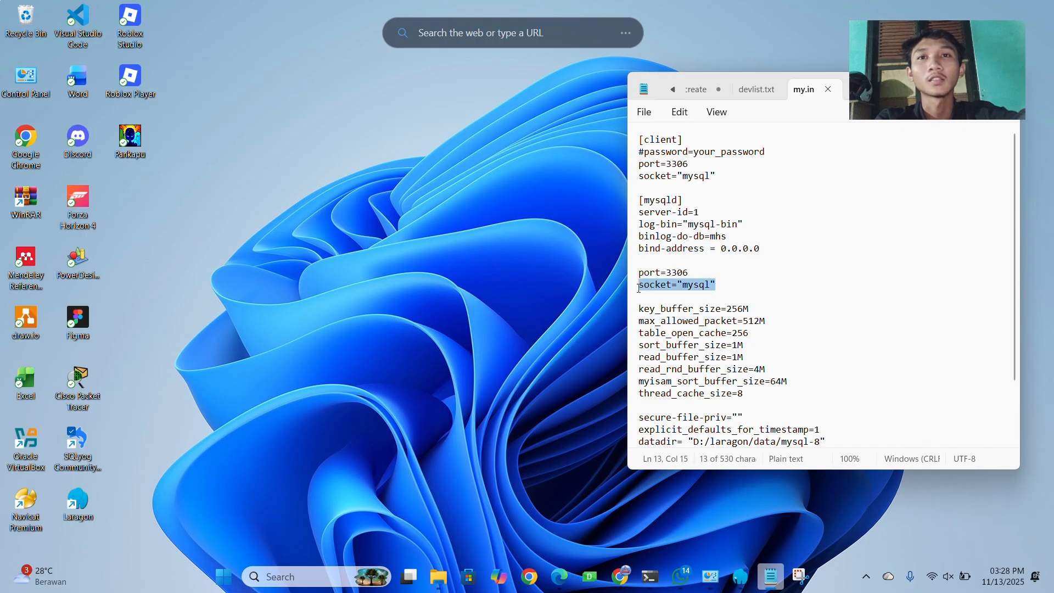
{"action": "scroll", "coordinate": [817, 279], "scroll_direction": "down", "scroll_amount": 1}
{"action": "scroll", "coordinate": [806, 270], "scroll_direction": "up", "scroll_amount": 1}
{"action": "scroll", "coordinate": [807, 265], "scroll_direction": "down", "scroll_amount": 1}
{"action": "scroll", "coordinate": [809, 265], "scroll_direction": "up", "scroll_amount": 1}
{"action": "scroll", "coordinate": [804, 263], "scroll_direction": "down", "scroll_amount": 1}
{"action": "scroll", "coordinate": [801, 261], "scroll_direction": "up", "scroll_amount": 1}
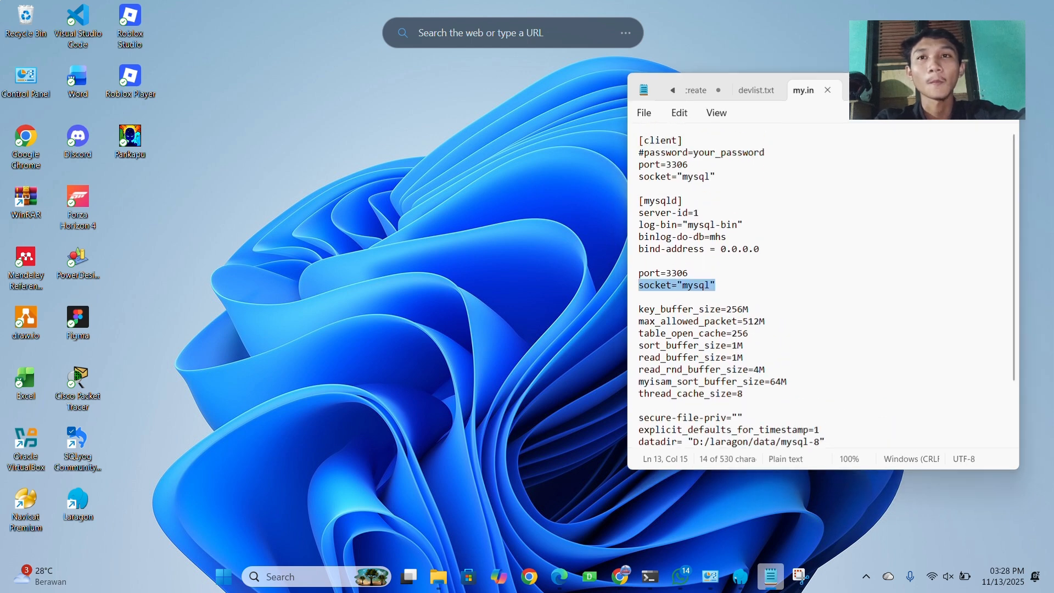
{"action": "left_click", "coordinate": [944, 88]}
- Switch to Laragon and restart all its services by stopping and starting Apache and MySQL
{"action": "left_click", "coordinate": [737, 577]}
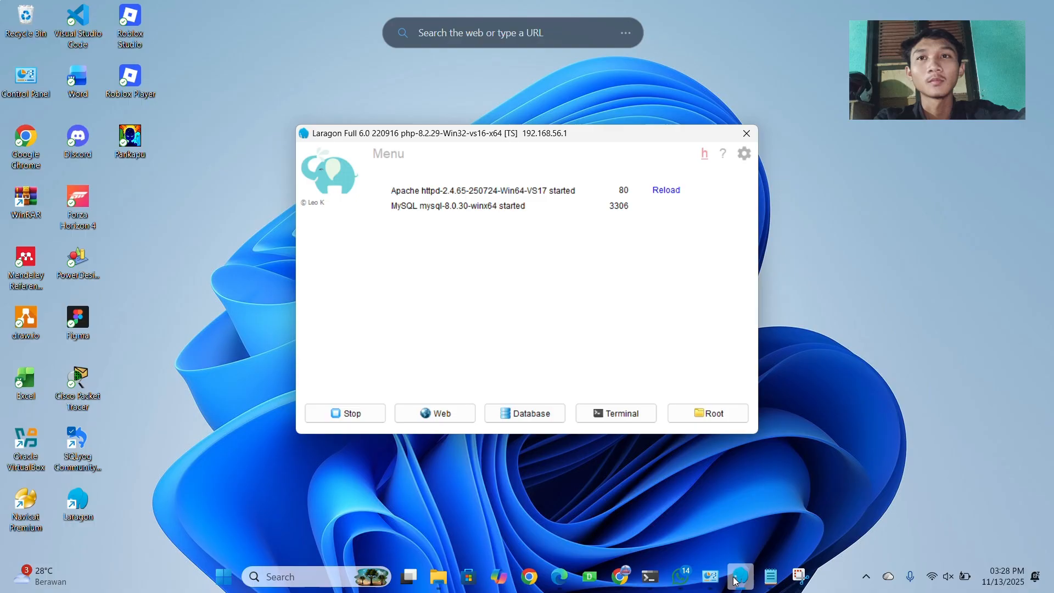
{"action": "left_click", "coordinate": [335, 417]}
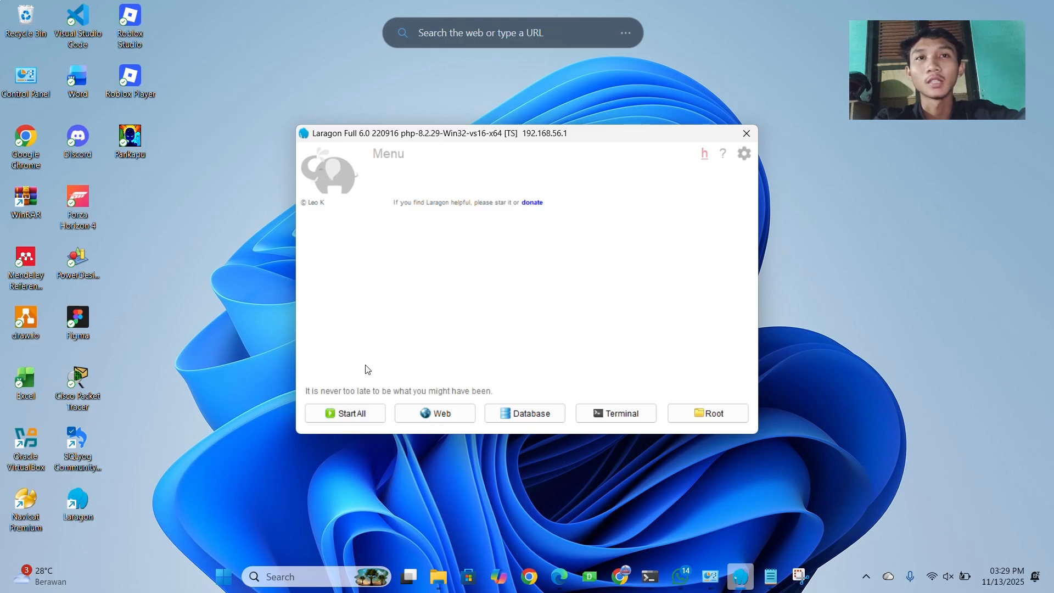
{"action": "left_click", "coordinate": [355, 415]}
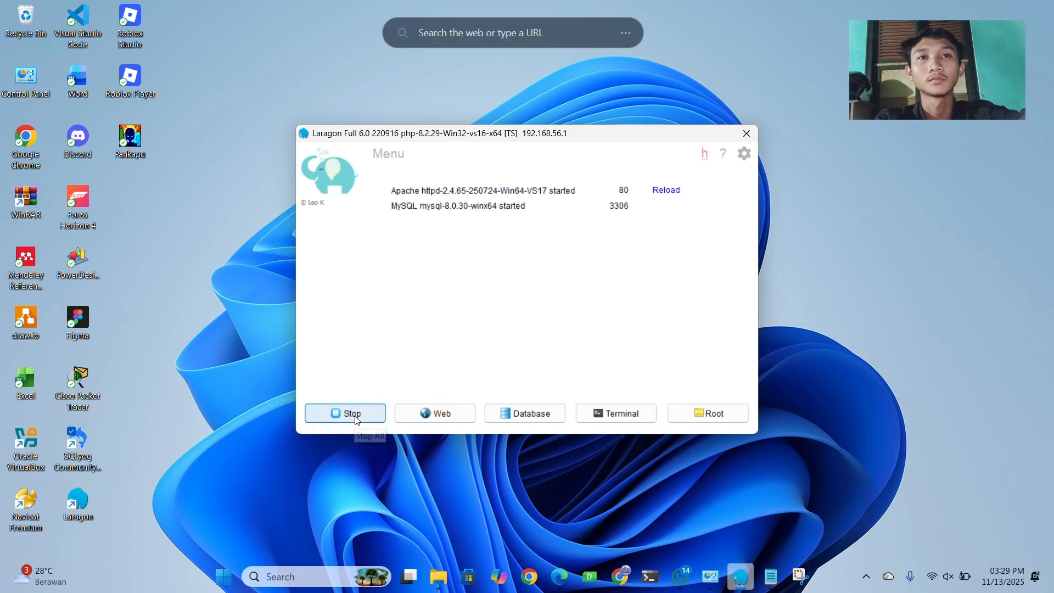
{"action": "left_click", "coordinate": [740, 576]}
- Open SQLyog and execute the RESET MASTER and SHOW MASTER STATUS statements from the query
{"action": "double_click", "coordinate": [88, 441]}
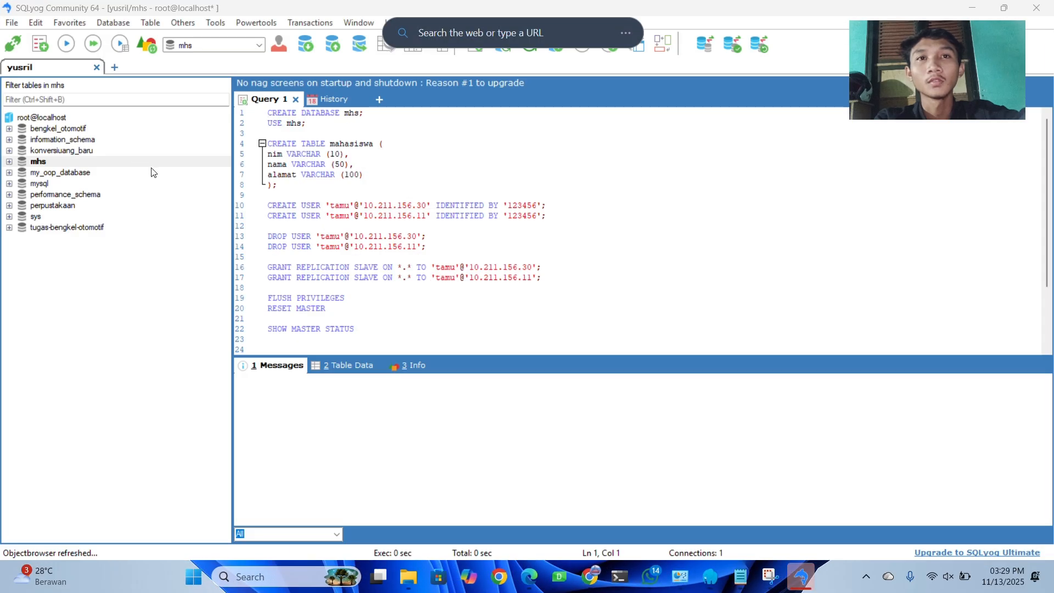
{"action": "left_click", "coordinate": [237, 309]}
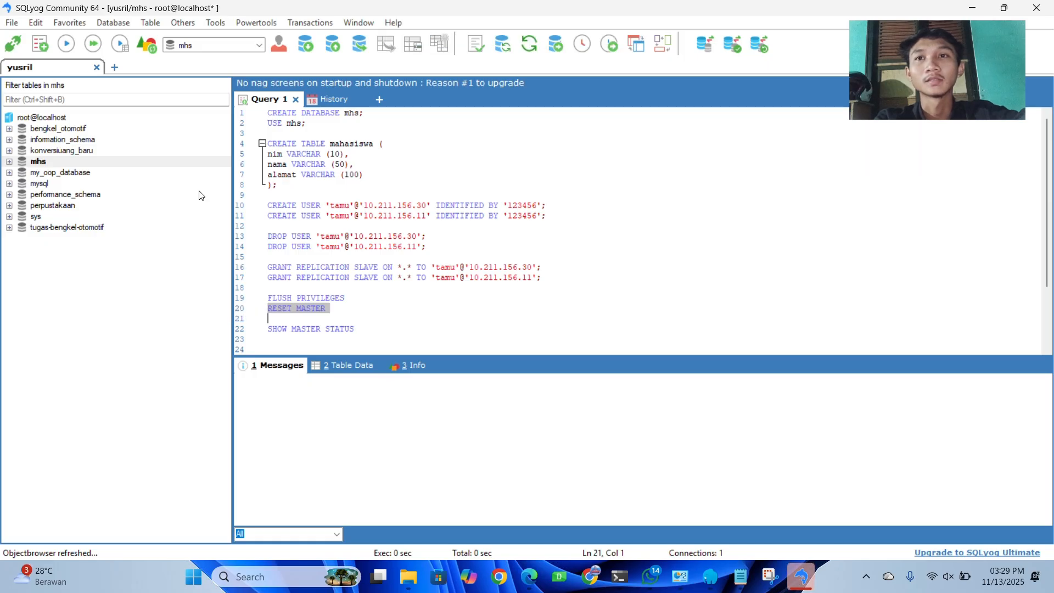
{"action": "left_click", "coordinate": [67, 45]}
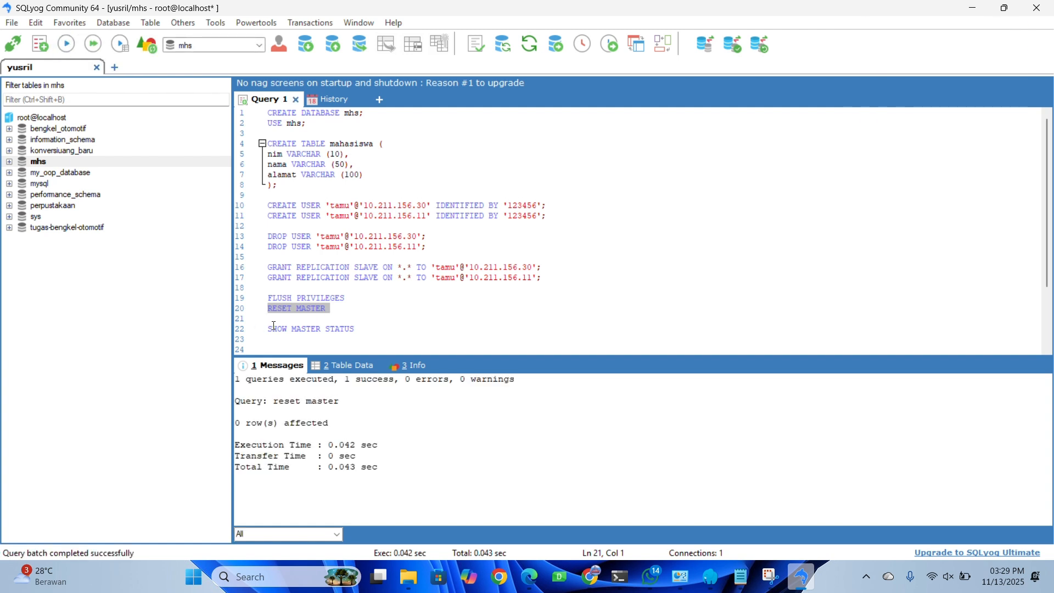
{"action": "left_click", "coordinate": [242, 332]}
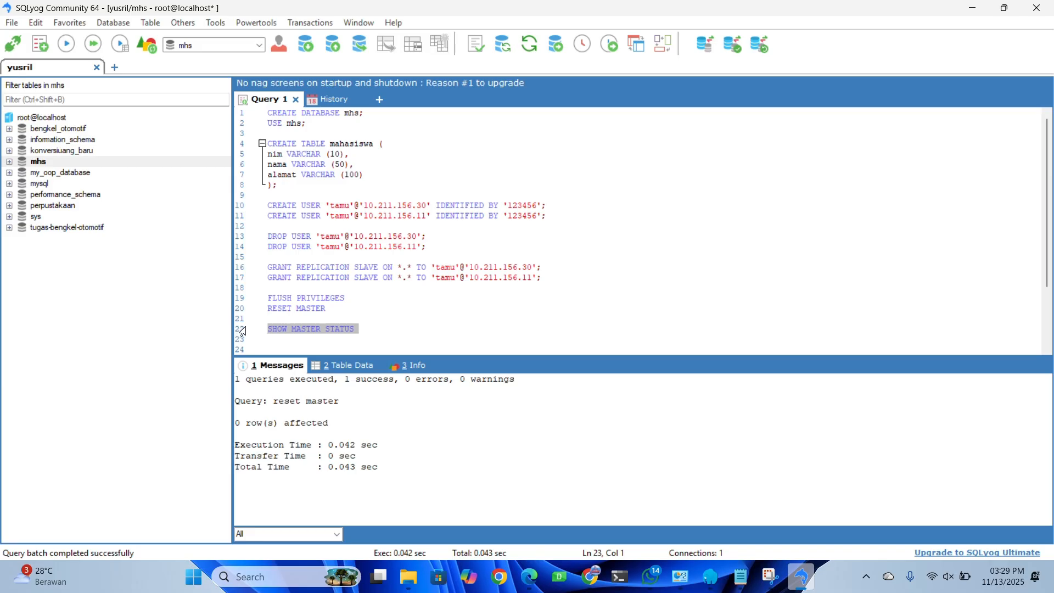
{"action": "left_click", "coordinate": [66, 44]}
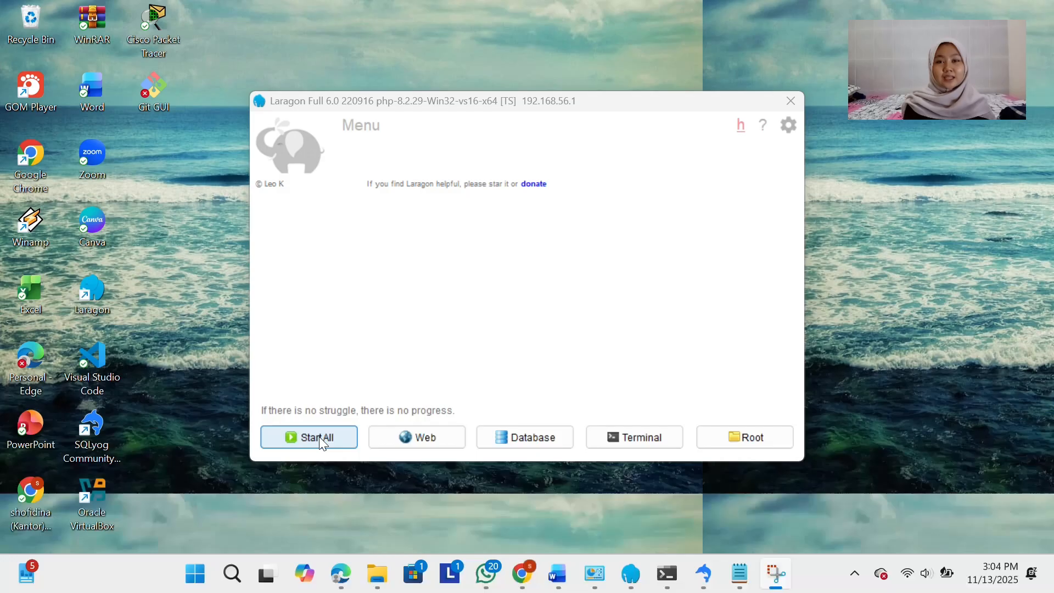
- Start all Laragon services on the replica computer and turn off Windows Defender Firewall for both private and public networks
{"action": "left_click", "coordinate": [319, 436]}
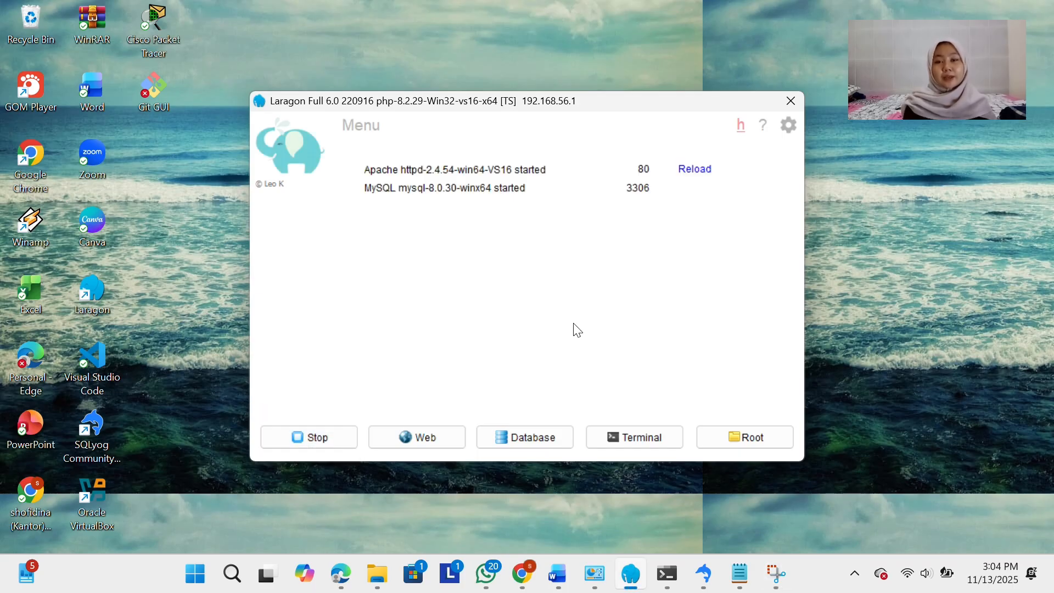
{"action": "mouse_move", "coordinate": [601, 583]}
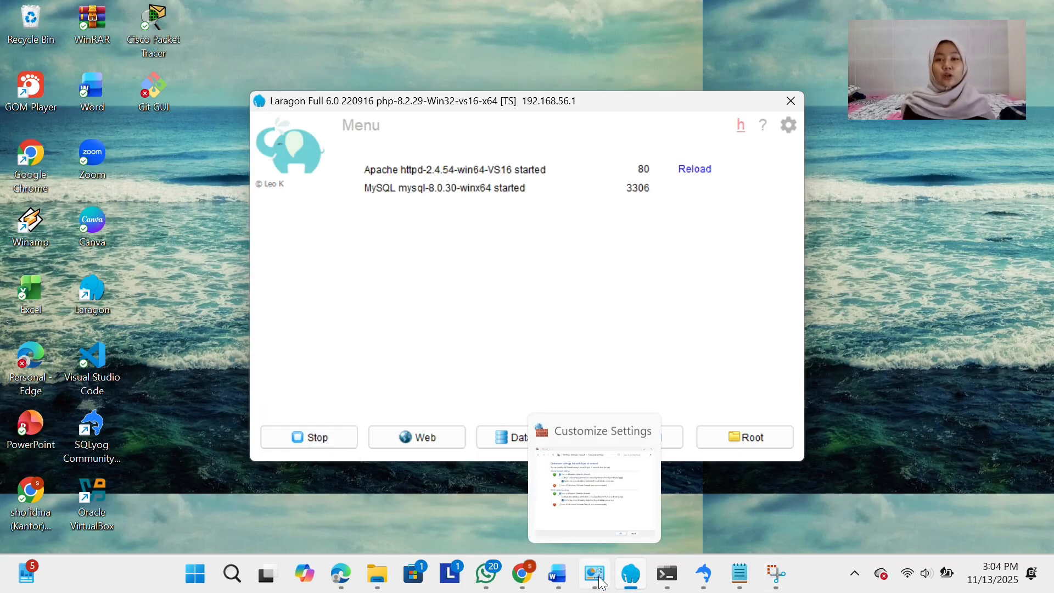
{"action": "left_click", "coordinate": [606, 506]}
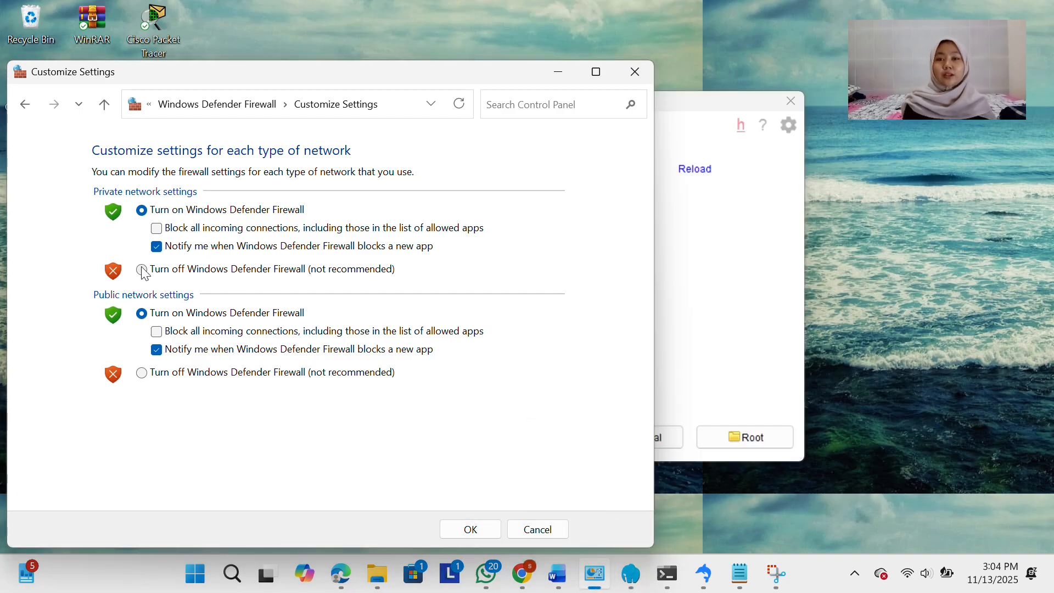
{"action": "left_click", "coordinate": [142, 269]}
{"action": "left_click", "coordinate": [141, 373]}
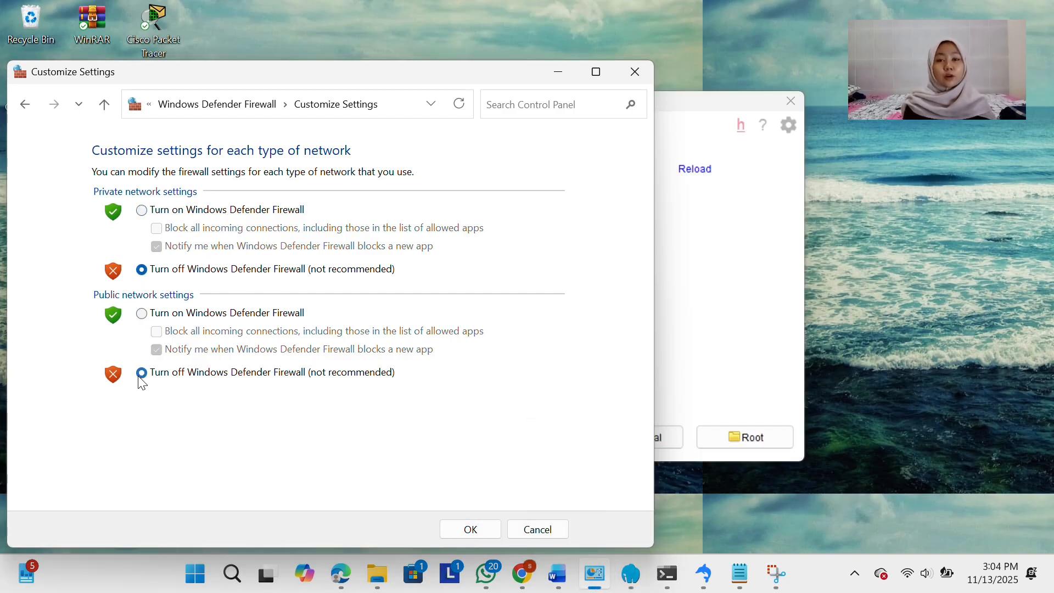
{"action": "left_click", "coordinate": [469, 532]}
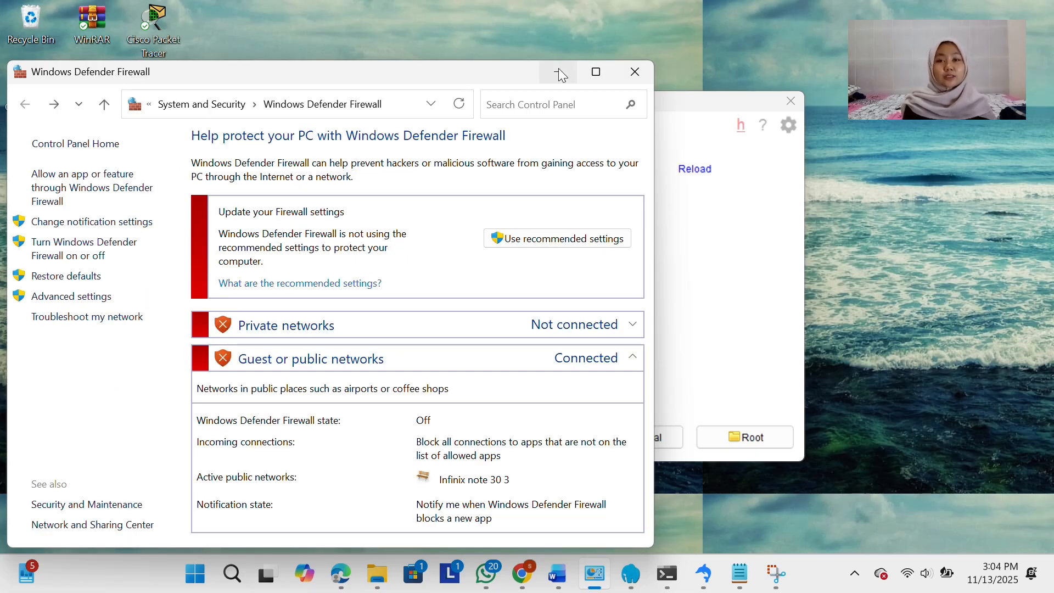
{"action": "left_click", "coordinate": [560, 73]}
- Switch to the Command Prompt and ping the computer at 10.211.156.204 to test the connection
{"action": "left_click", "coordinate": [667, 574]}
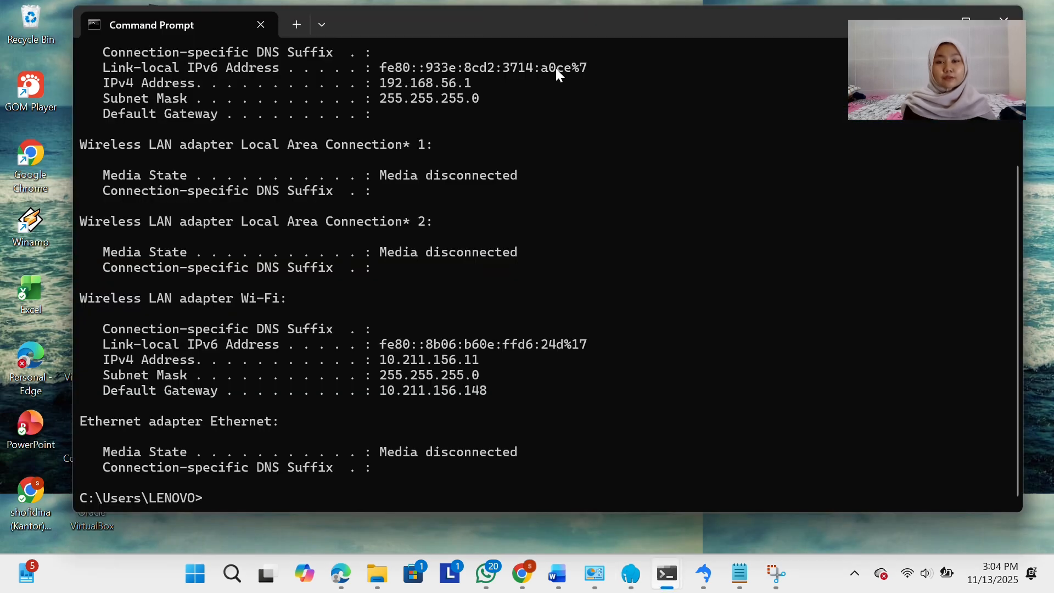
{"action": "key", "text": "super+shift+s"}
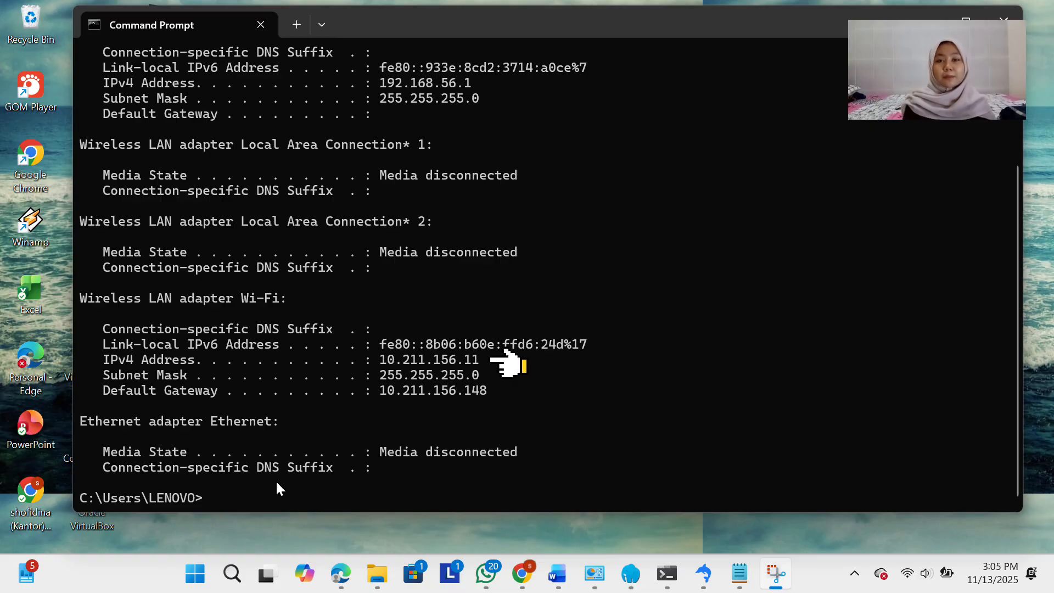
{"action": "key", "text": "Escape"}
{"action": "type", "text": "pin"}
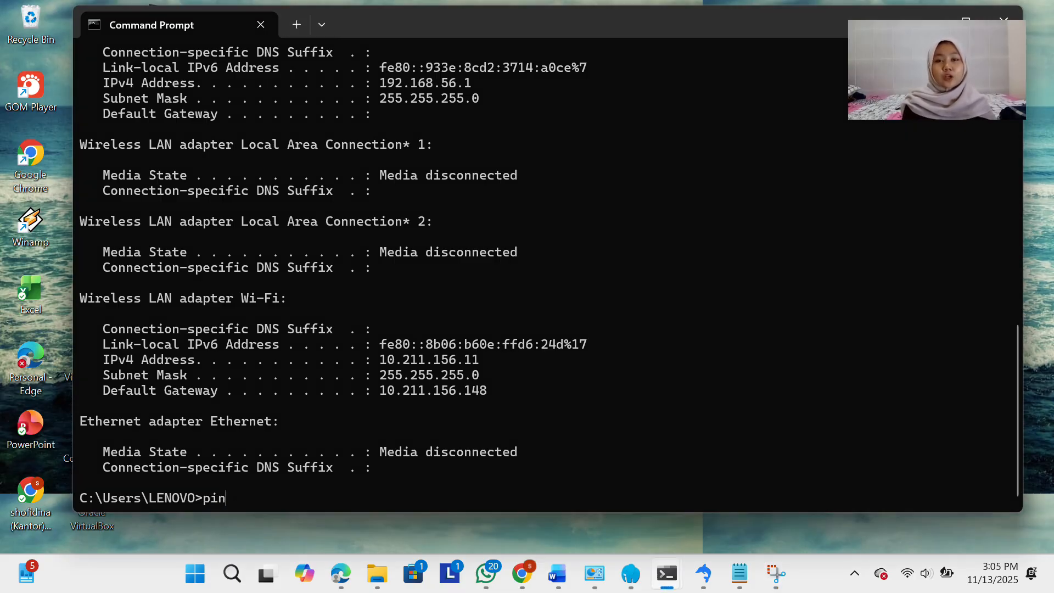
{"action": "type", "text": "g 10"}
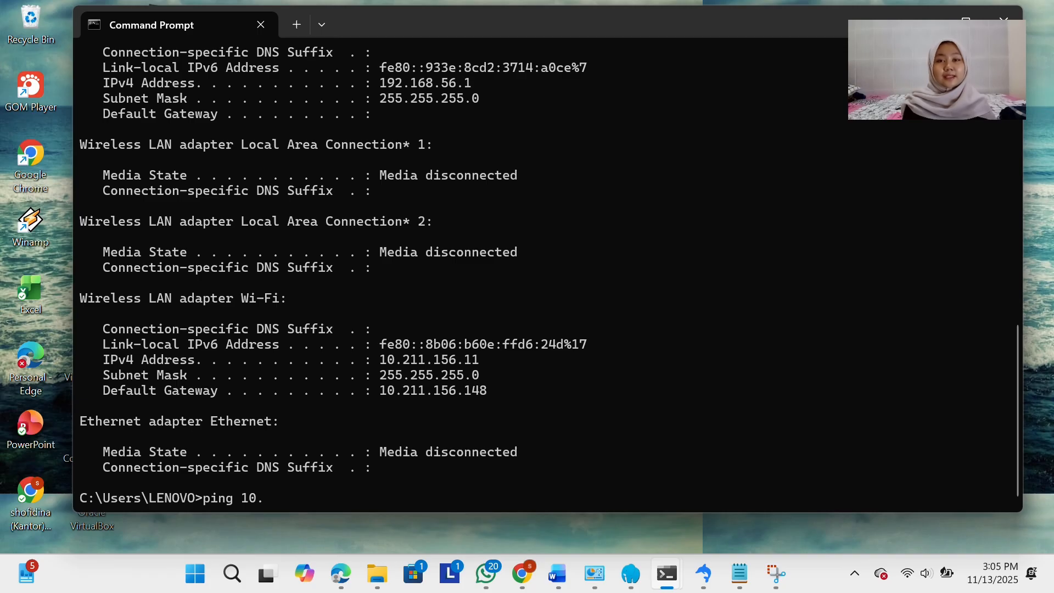
{"action": "type", "text": ".211"}
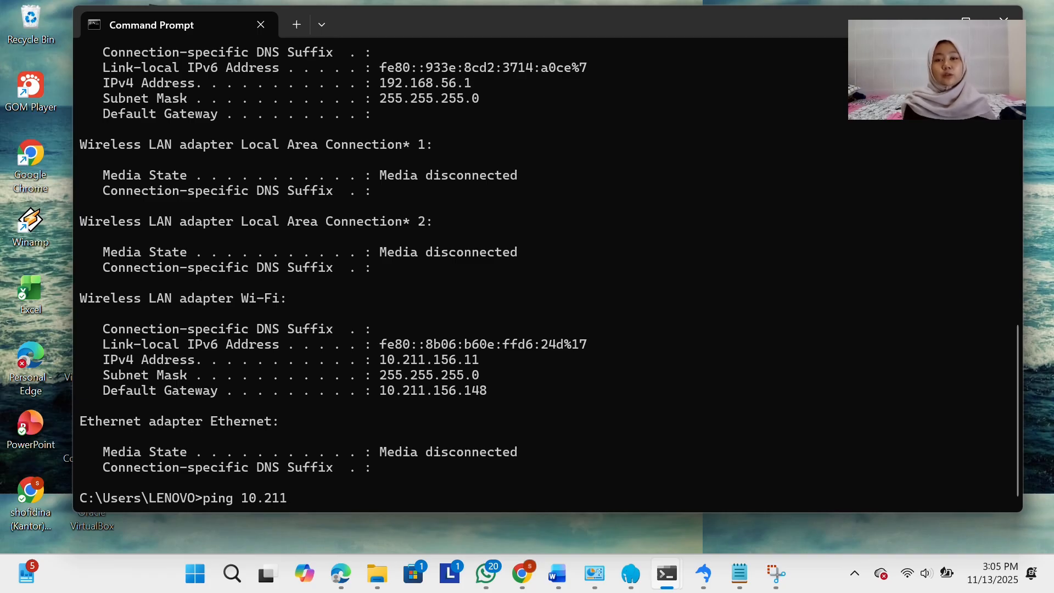
{"action": "type", "text": ".156"}
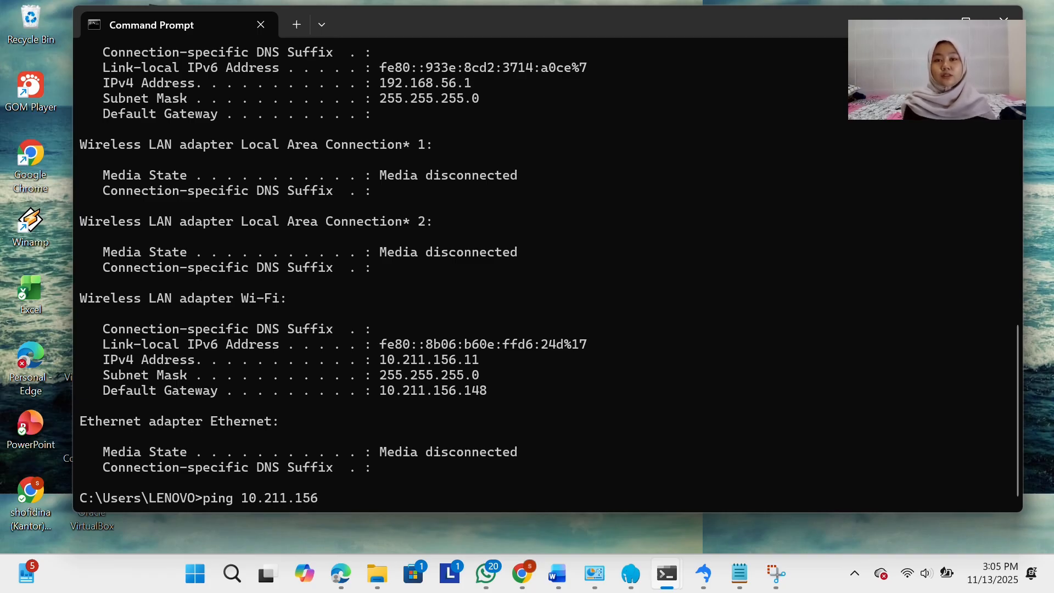
{"action": "type", "text": ".204"}
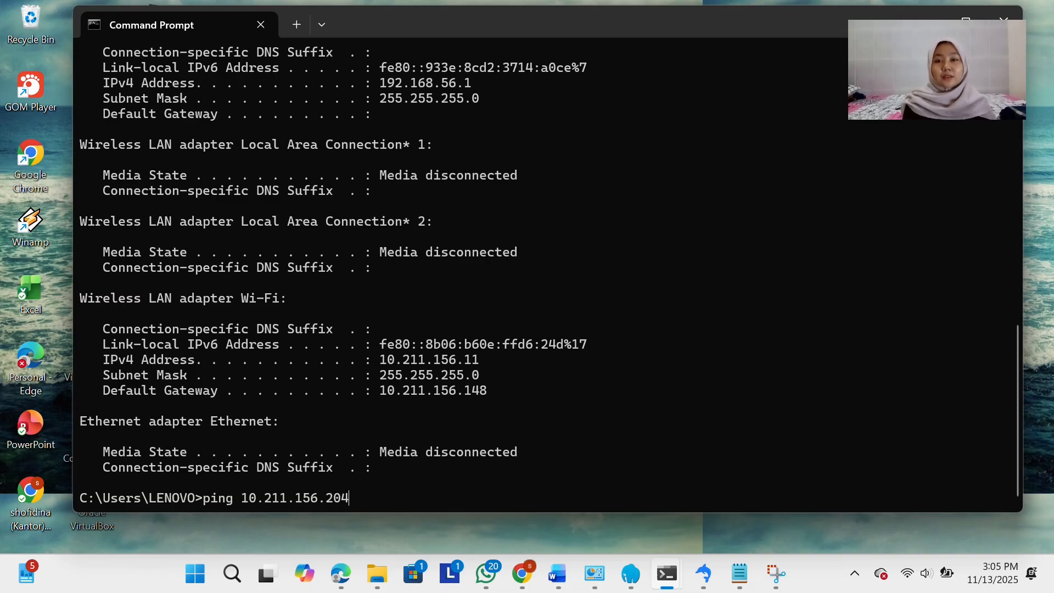
{"action": "key", "text": "Return"}
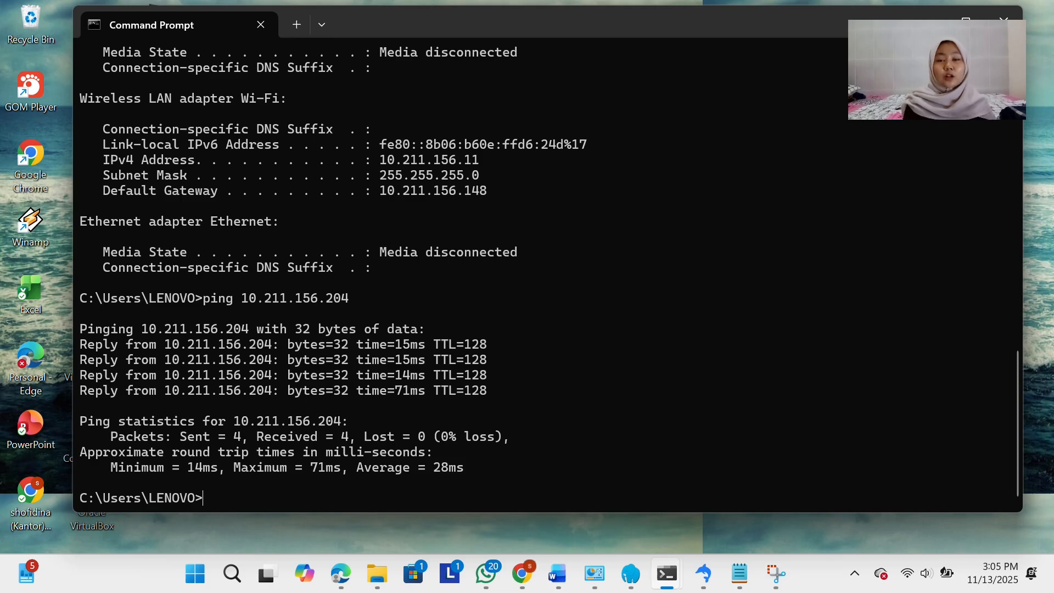
{"action": "key", "text": "super+shift+s"}
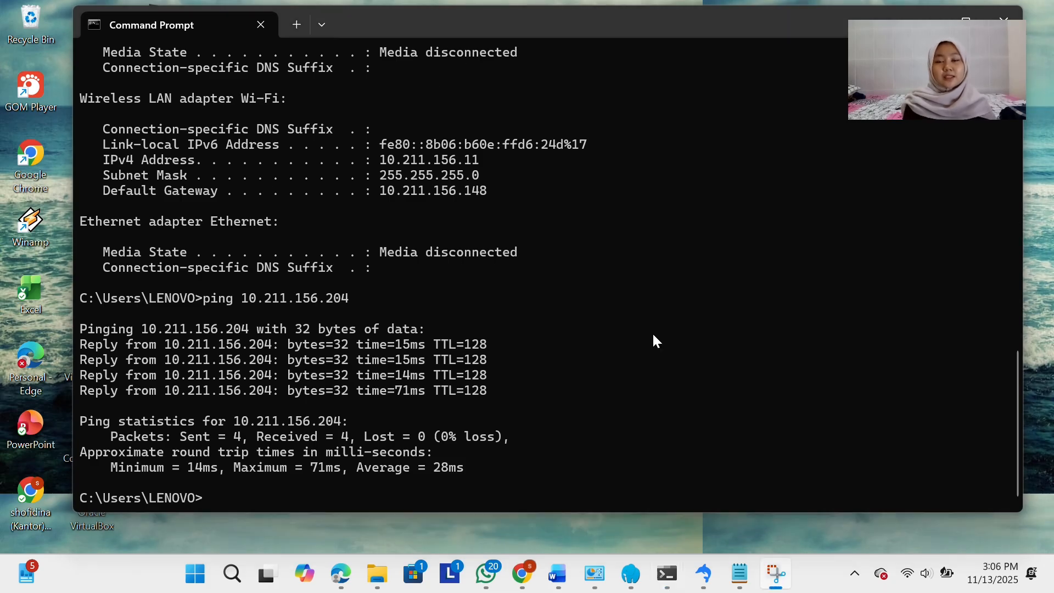
- Switch to the MySQL console window, create the database mhs and select it as the current database
{"action": "mouse_move", "coordinate": [667, 573]}
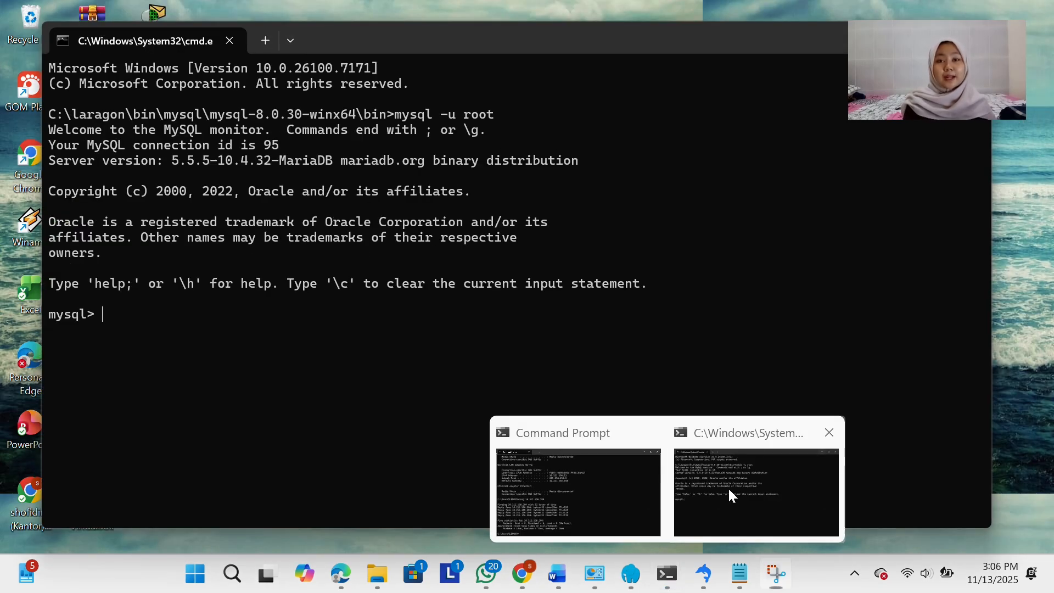
{"action": "left_click", "coordinate": [728, 486]}
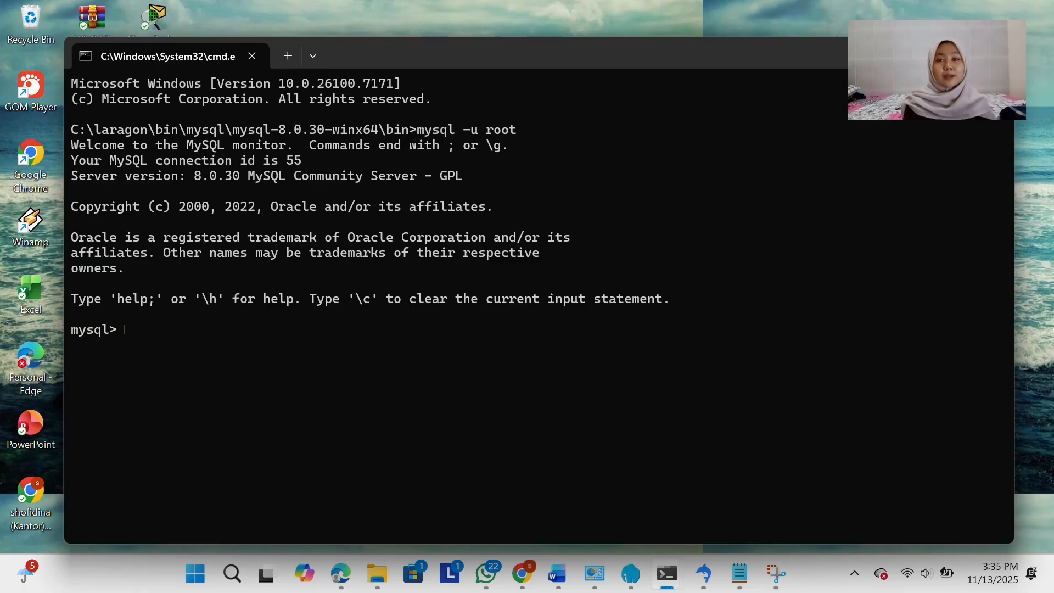
{"action": "type", "text": "create dat"}
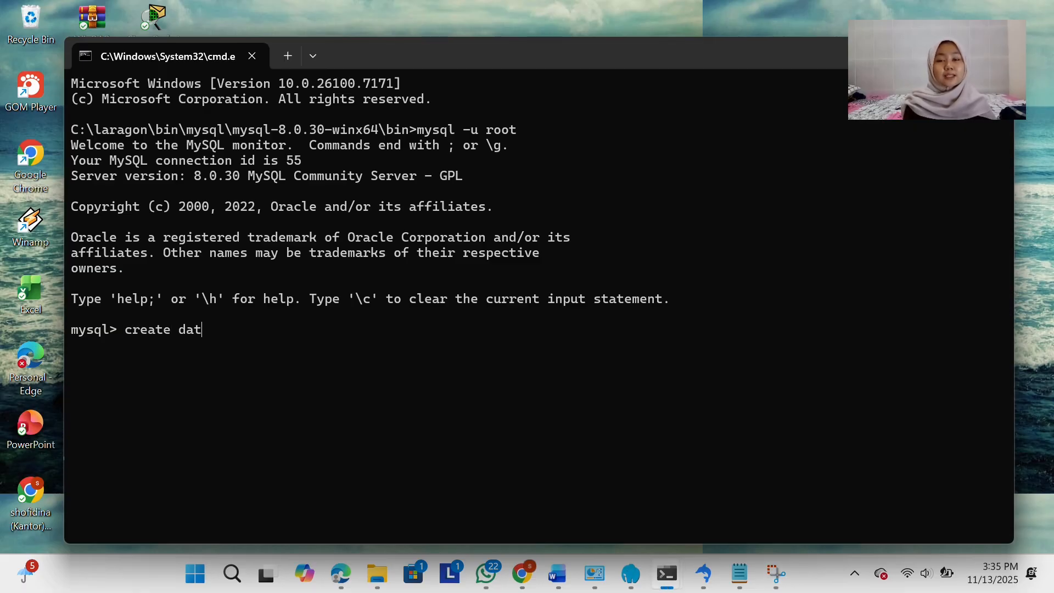
{"action": "type", "text": "abase mhs;"}
{"action": "key", "text": "Return"}
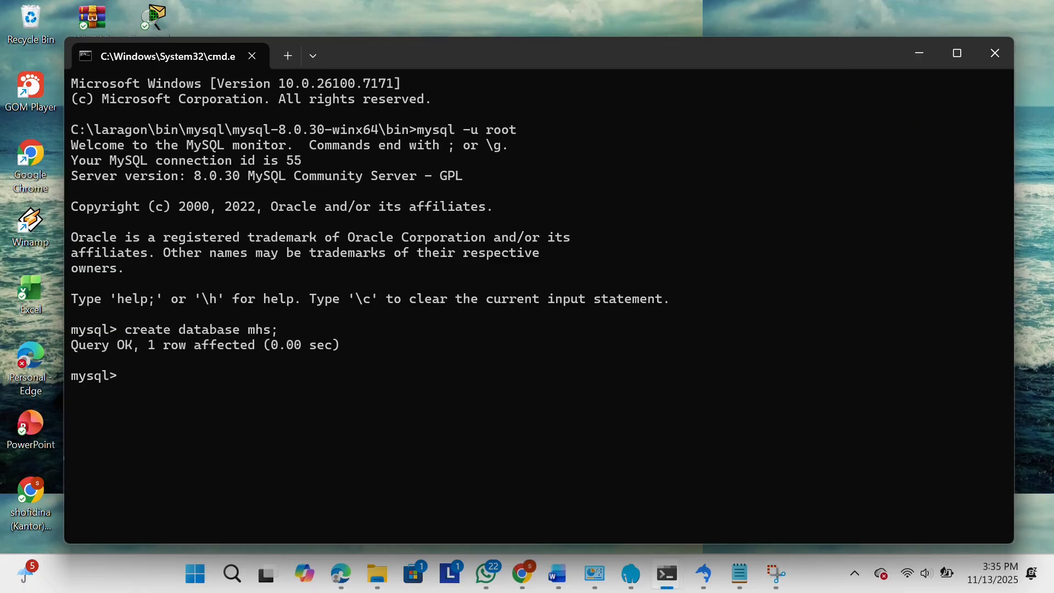
{"action": "type", "text": "use mhs;"}
{"action": "key", "text": "Return"}
- Create the table mahasiswa with the columns nim varchar (10), nama varchar (50) and alamat varchar (100)
{"action": "type", "text": "create "}
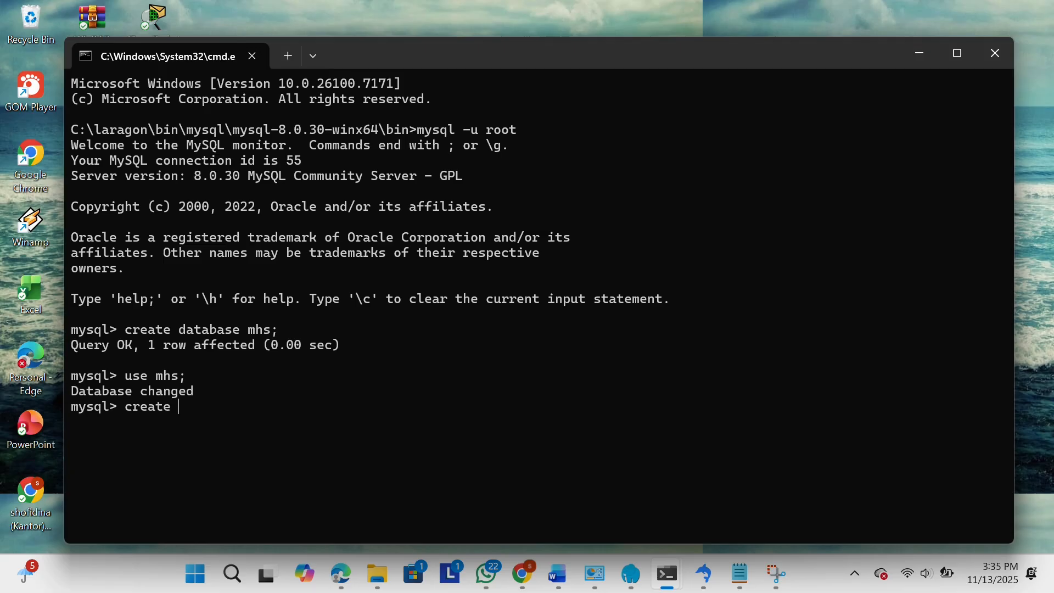
{"action": "type", "text": "table mahasiswa("}
{"action": "key", "text": "Return"}
{"action": "type", "text": "nim var"}
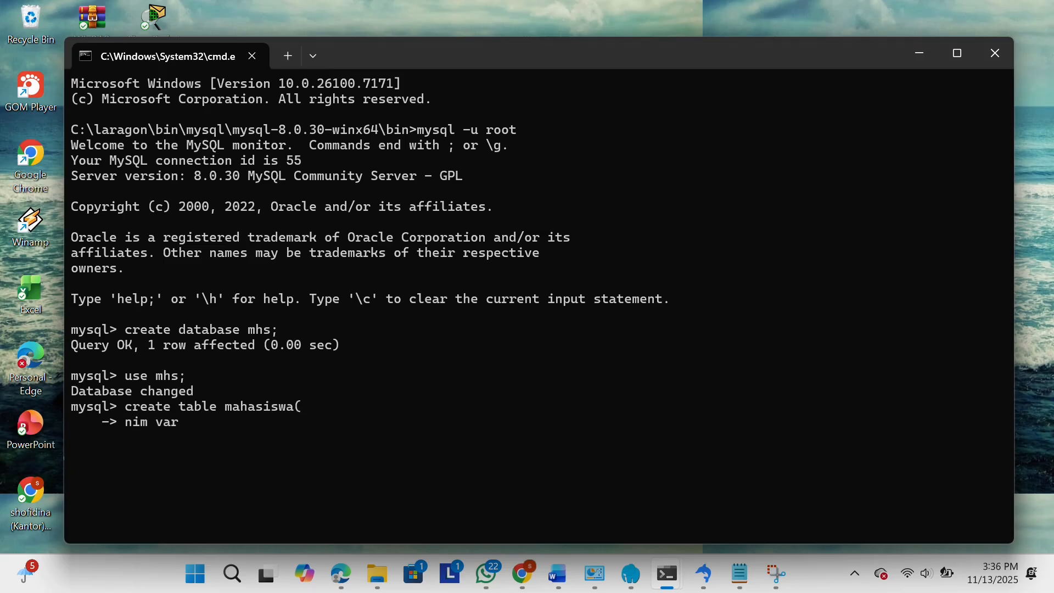
{"action": "type", "text": "char (10),"}
{"action": "key", "text": "Return"}
{"action": "type", "text": "nama varchar"}
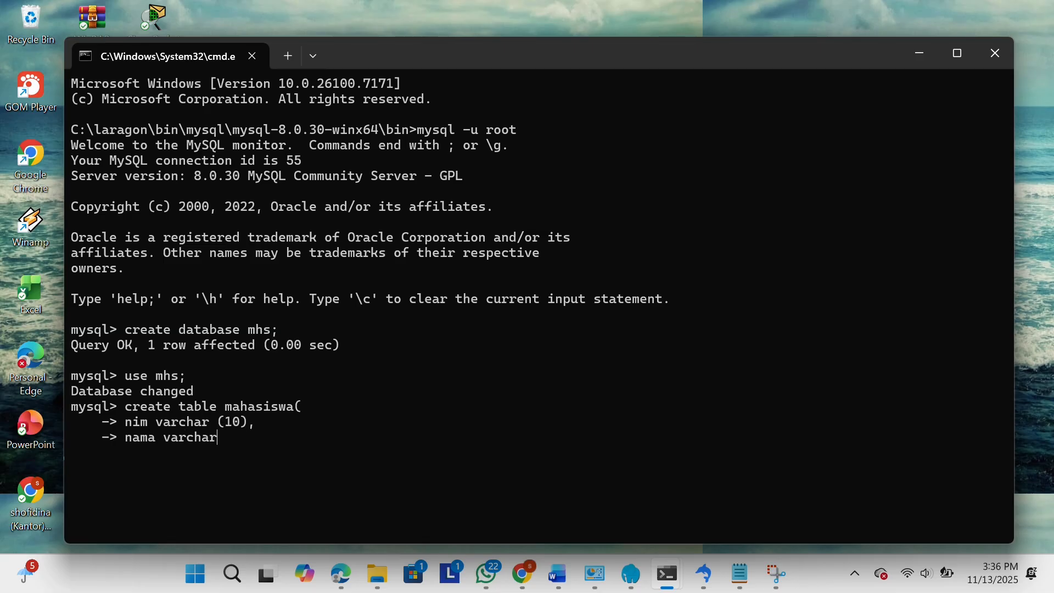
{"action": "type", "text": " (50),"}
{"action": "key", "text": "Return"}
{"action": "type", "text": "alamat varchar (100)"}
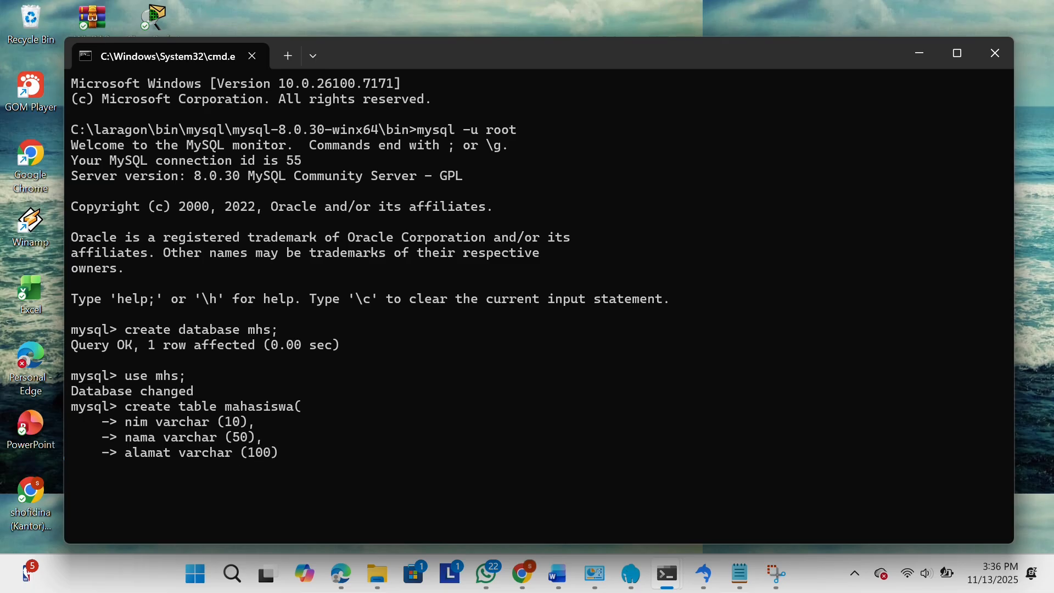
{"action": "key", "text": "Return"}
{"action": "type", "text": ");"}
{"action": "key", "text": "Return"}
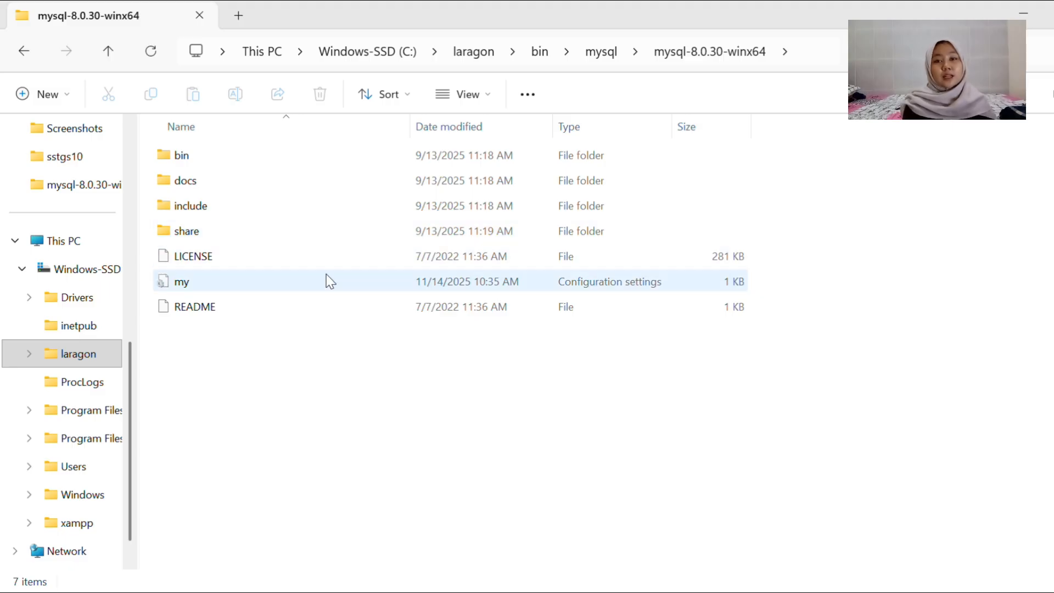
- Open the my configuration file in the mysql-8.0.30-winx64 folder, check the server-id and replicate-do-db lines, and save and close it
{"action": "left_click", "coordinate": [327, 280]}
{"action": "double_click", "coordinate": [329, 281]}
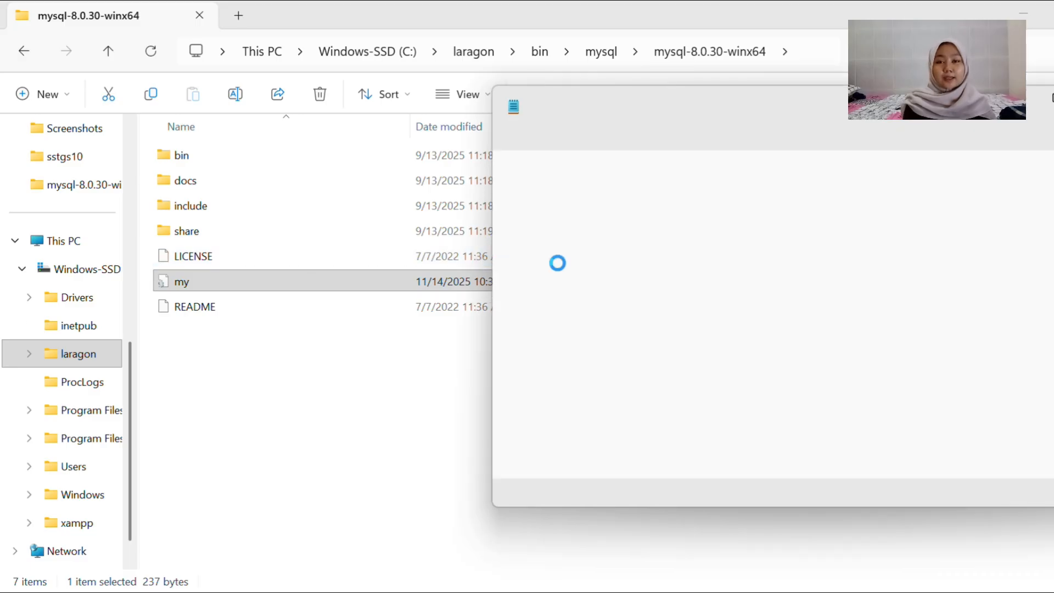
{"action": "left_click", "coordinate": [668, 315]}
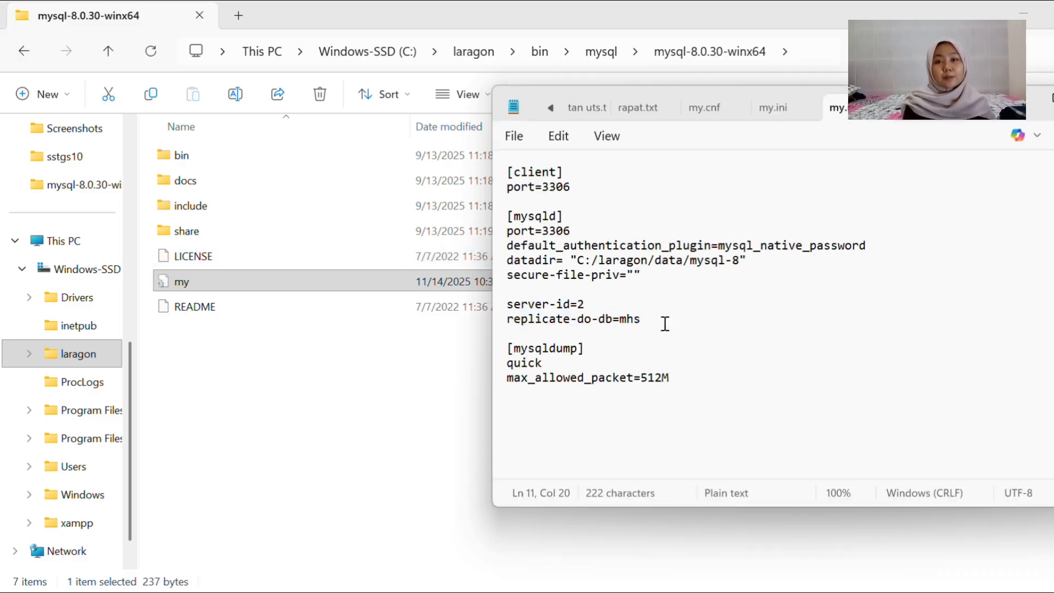
{"action": "left_click_drag", "start_coordinate": [664, 321], "coordinate": [506, 305]}
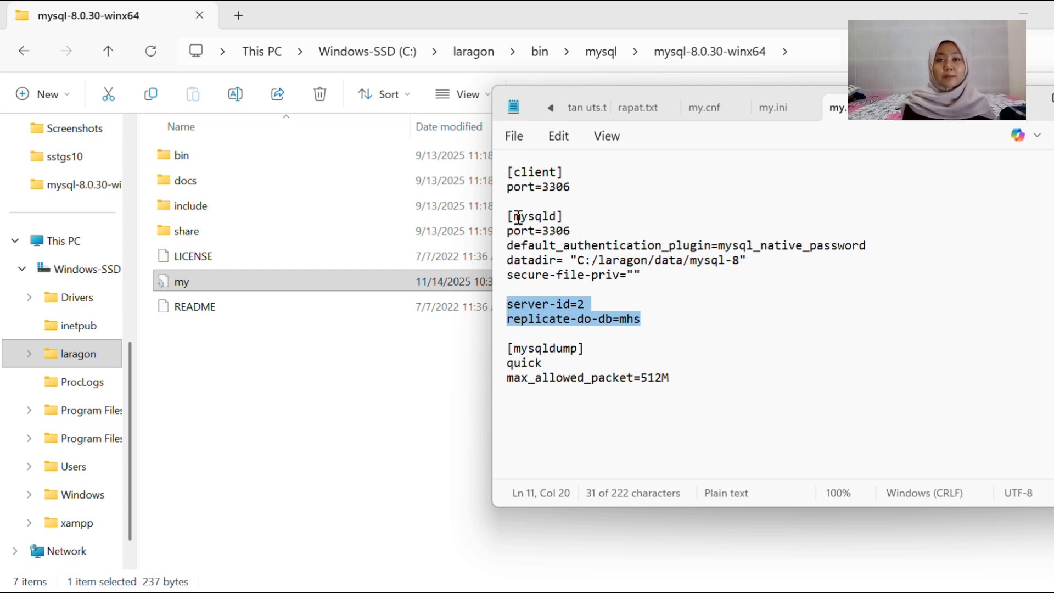
{"action": "left_click", "coordinate": [667, 328]}
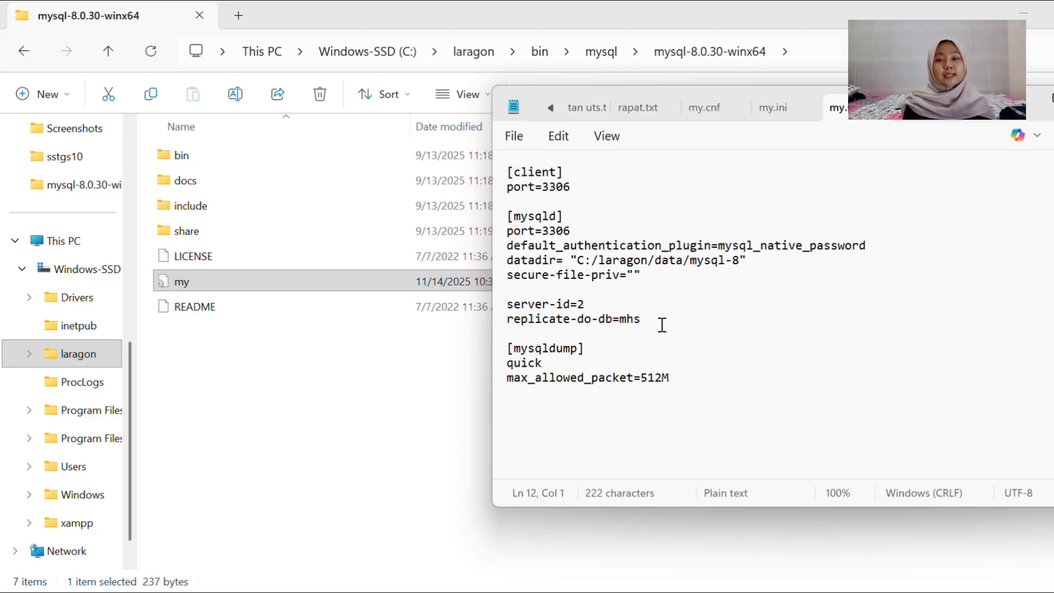
{"action": "key", "text": "ctrl+s"}
{"action": "left_click", "coordinate": [1034, 97]}
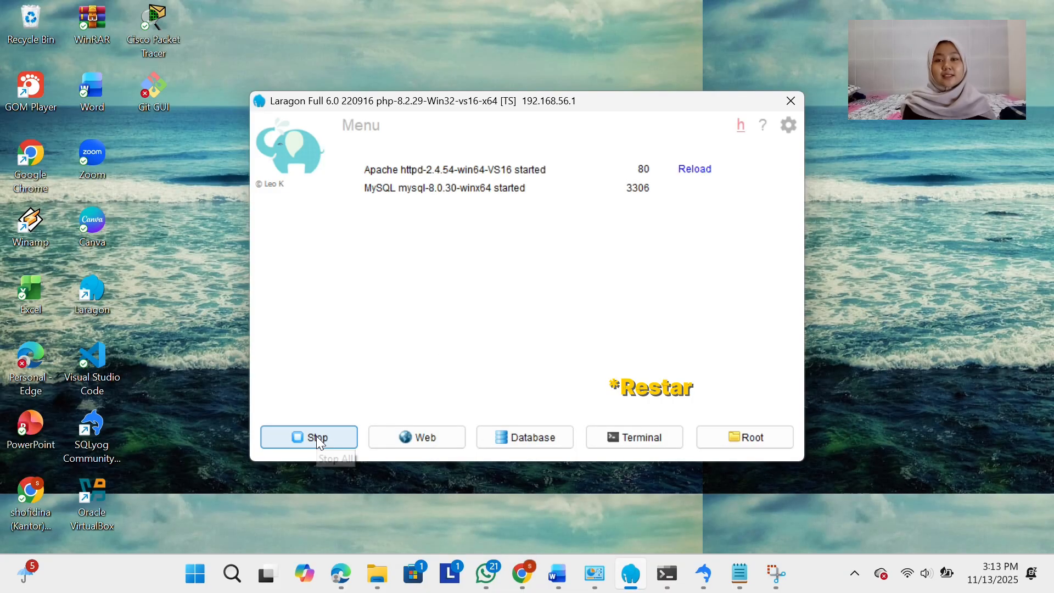
- Restart all Laragon services and switch back to the MySQL console window
{"action": "left_click", "coordinate": [316, 436]}
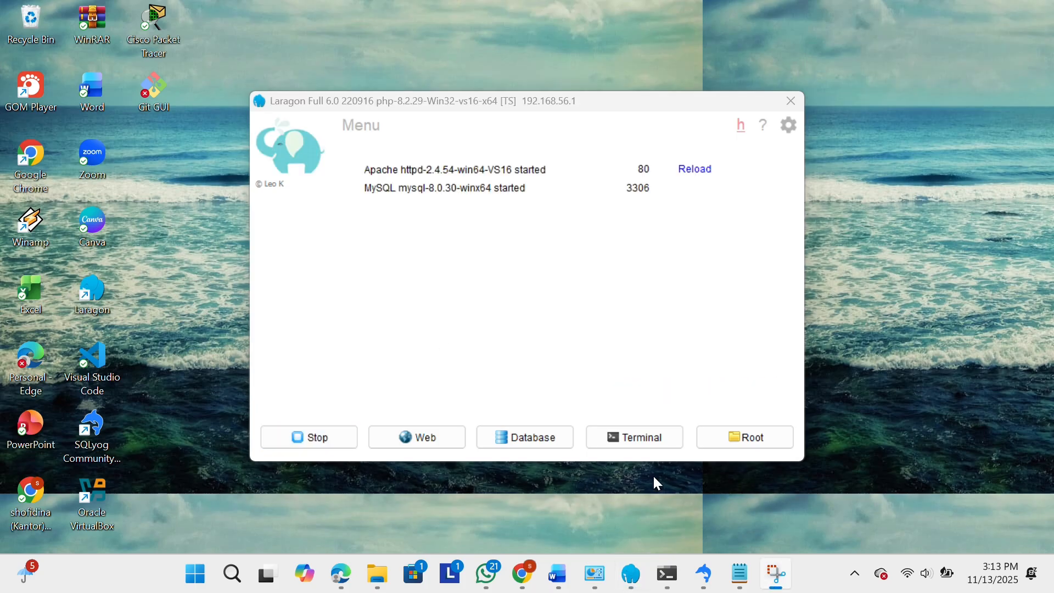
{"action": "mouse_move", "coordinate": [667, 573]}
{"action": "left_click", "coordinate": [753, 494]}
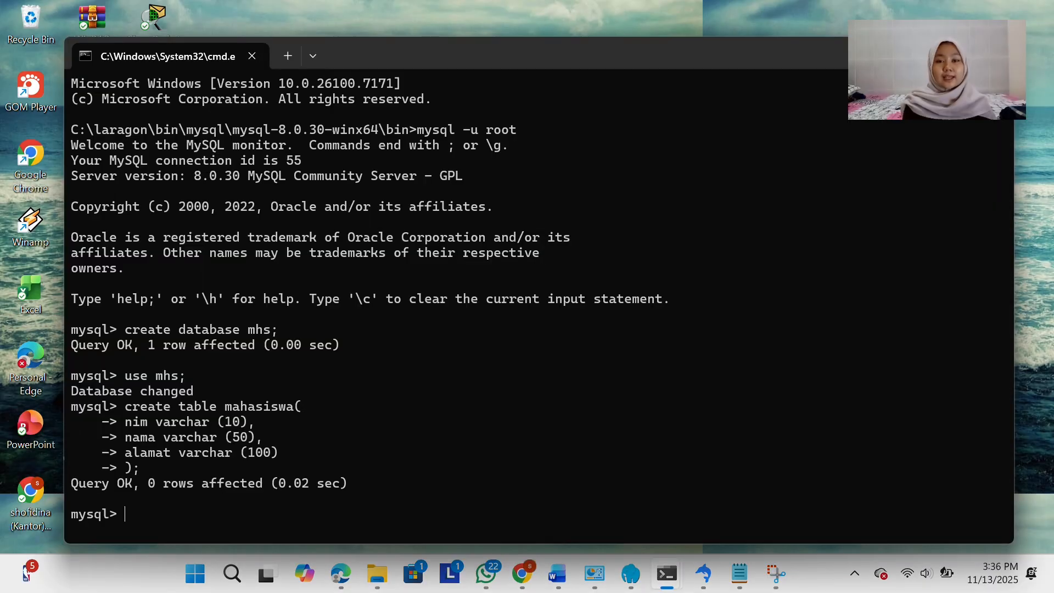
- Stop the replication process on the replica with the STOP SLAVE statement
{"action": "key", "text": "Caps_Lock"}
{"action": "type", "text": "STOP"}
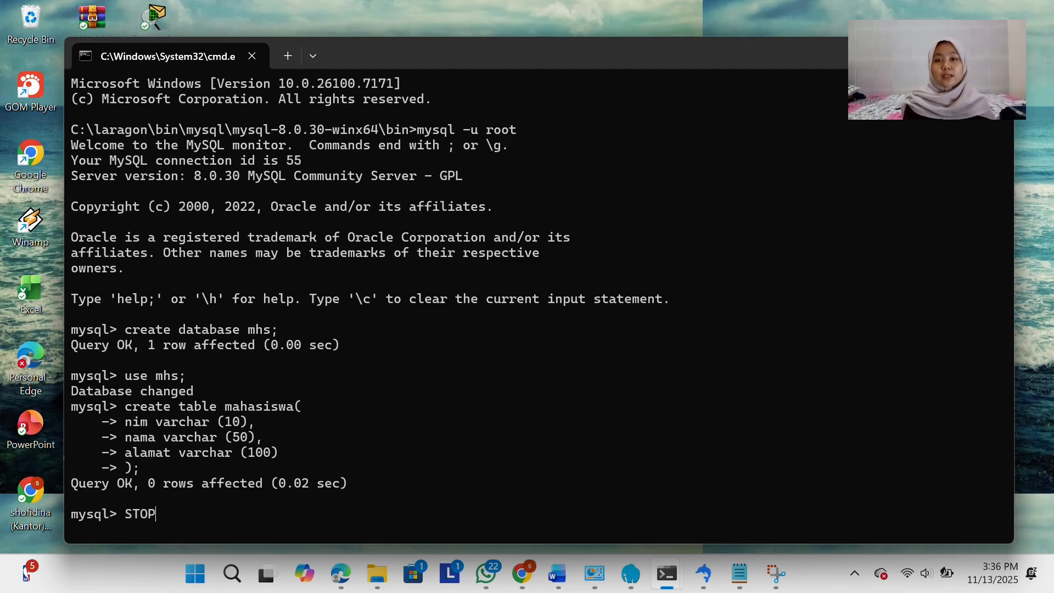
{"action": "type", "text": " SLAVE;"}
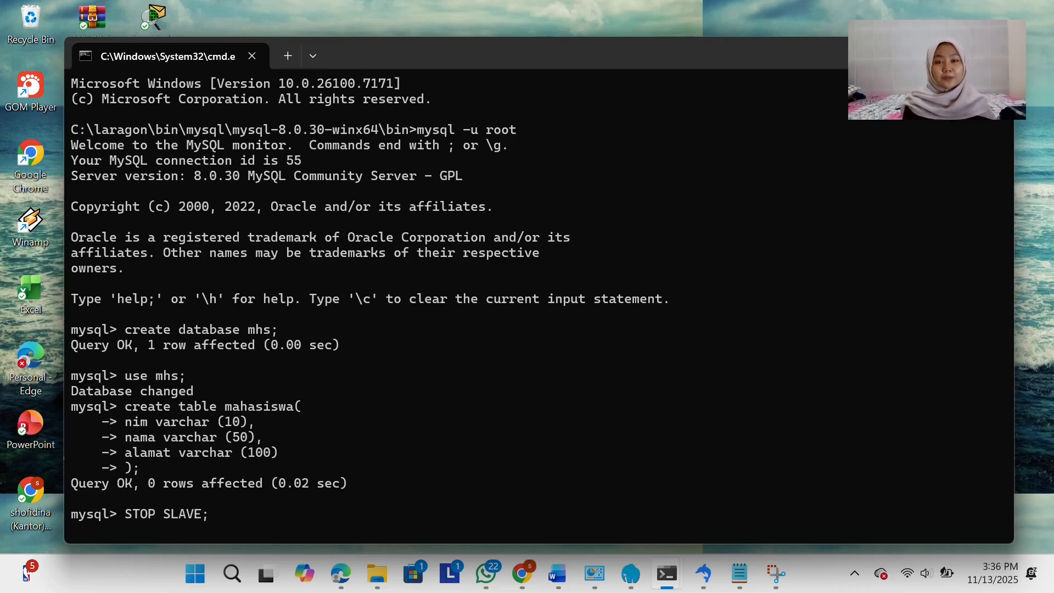
{"action": "key", "text": "Return"}
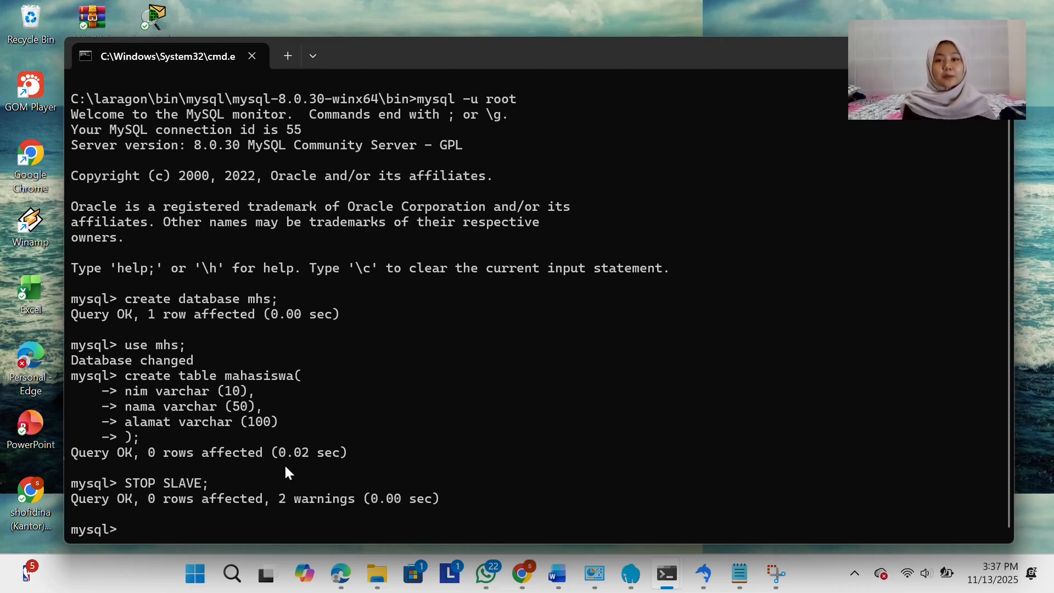
- Paste and execute CHANGE MASTER TO with host 10.211.156.204, user tamu, the master password, log file mysql-bin.000001 and log position 157
{"action": "key", "text": "ctrl+v"}
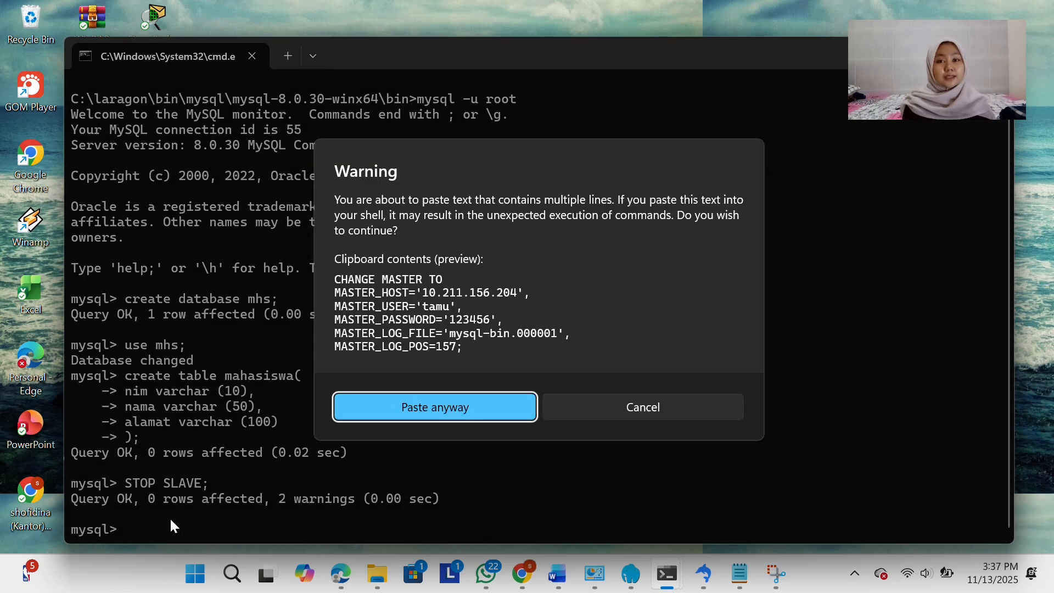
{"action": "left_click", "coordinate": [383, 404]}
{"action": "key", "text": "Return"}
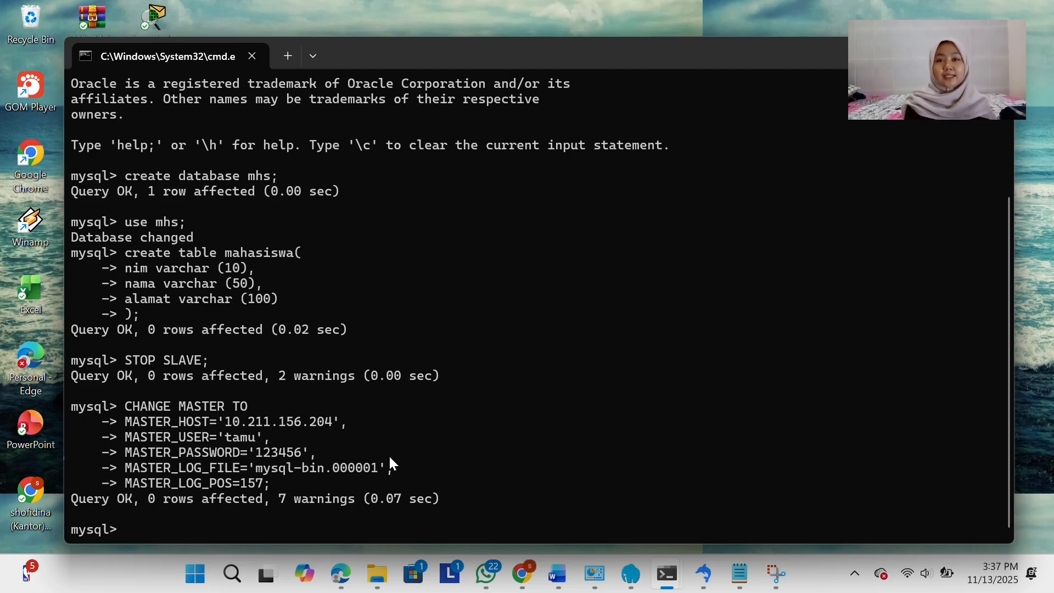
- Start the replication process on the replica with the START SLAVE statement
{"action": "type", "text": "START"}
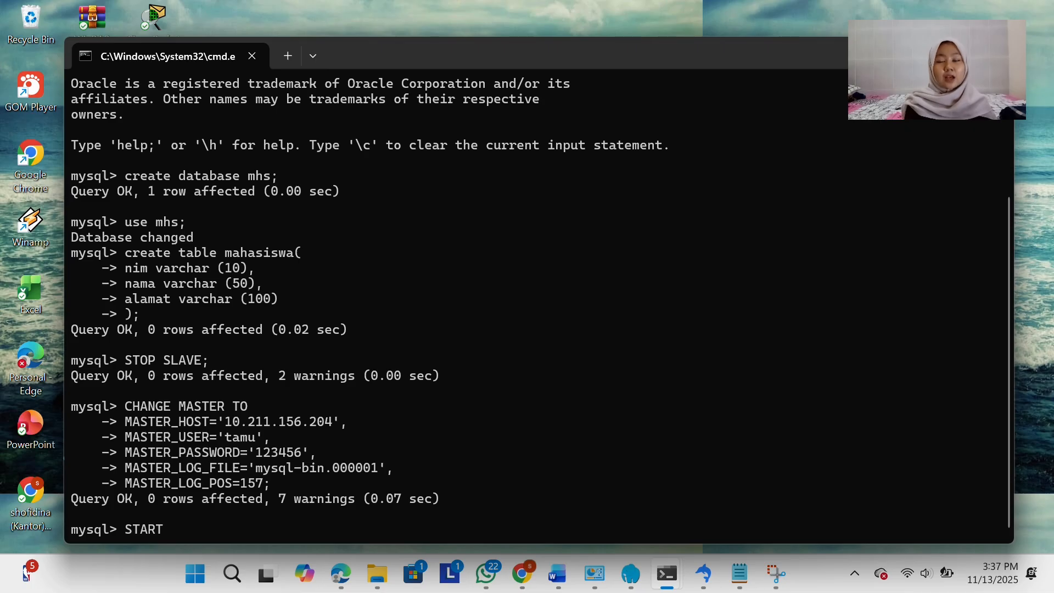
{"action": "type", "text": " SLAVE;"}
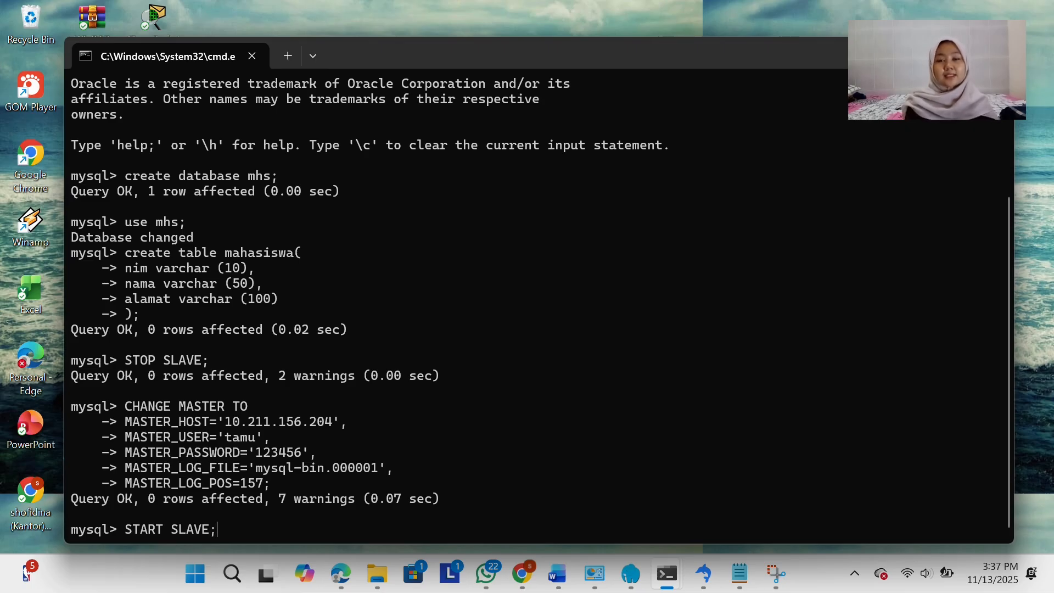
{"action": "key", "text": "Return"}
- Execute SHOW SLAVE STATUS\G and examine the Slave_IO_Running and Slave_SQL_Running entries in the output
{"action": "type", "text": "SHO"}
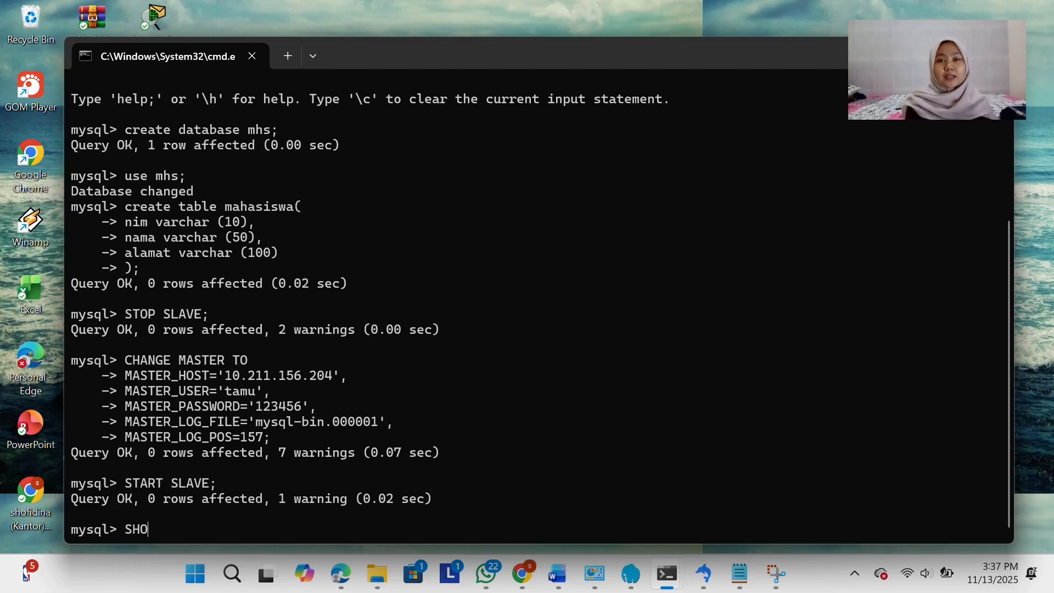
{"action": "type", "text": "W SLAVE STATUS\\G"}
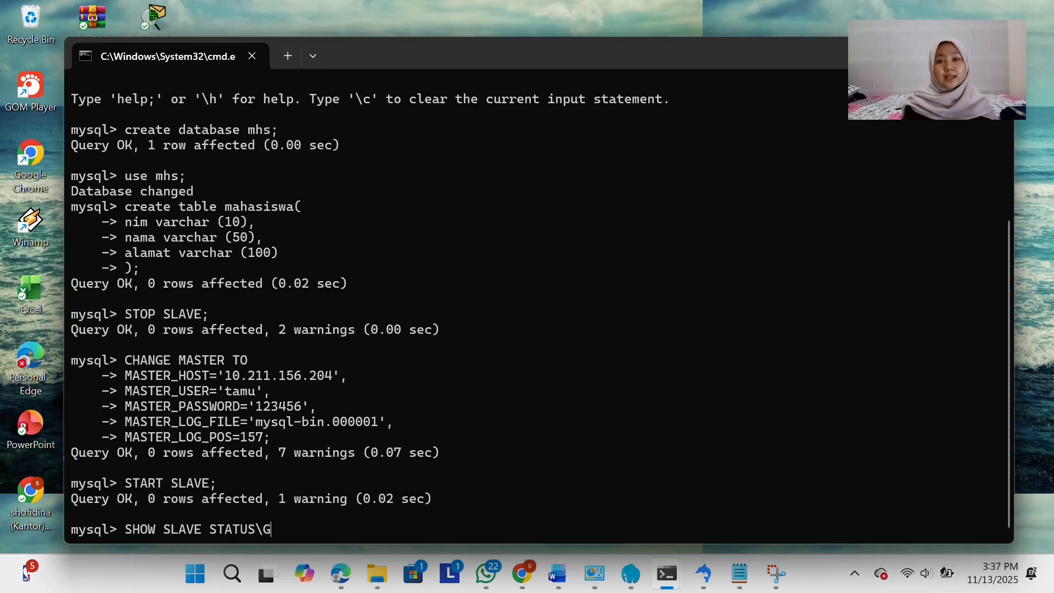
{"action": "key", "text": "Return"}
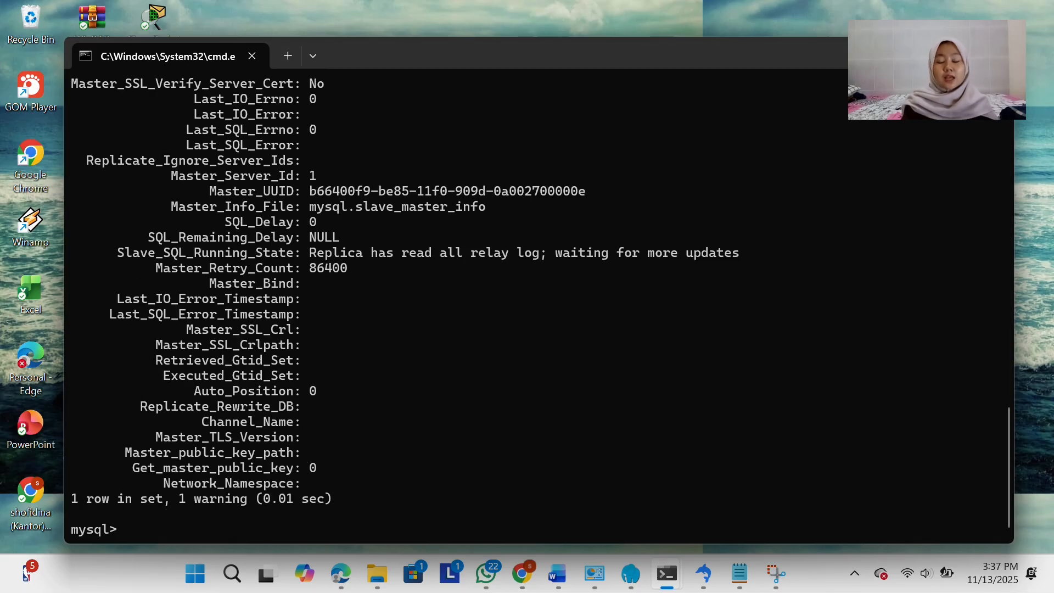
{"action": "scroll", "coordinate": [462, 323], "scroll_direction": "up", "scroll_amount": 7}
{"action": "scroll", "coordinate": [462, 323], "scroll_direction": "down", "scroll_amount": 6}
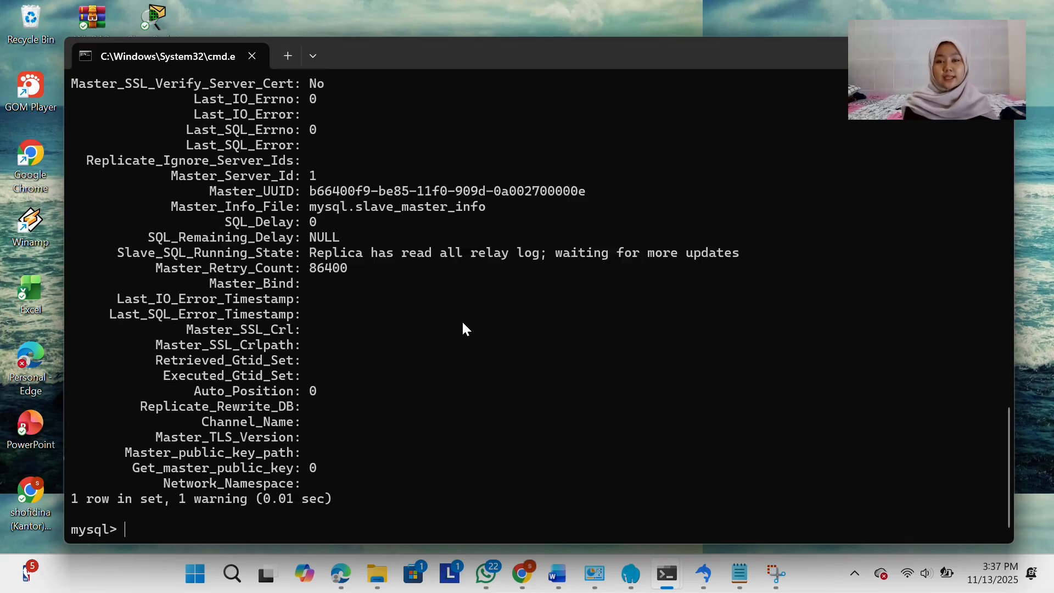
{"action": "scroll", "coordinate": [450, 321], "scroll_direction": "up", "scroll_amount": 13}
{"action": "scroll", "coordinate": [339, 362], "scroll_direction": "down", "scroll_amount": 4}
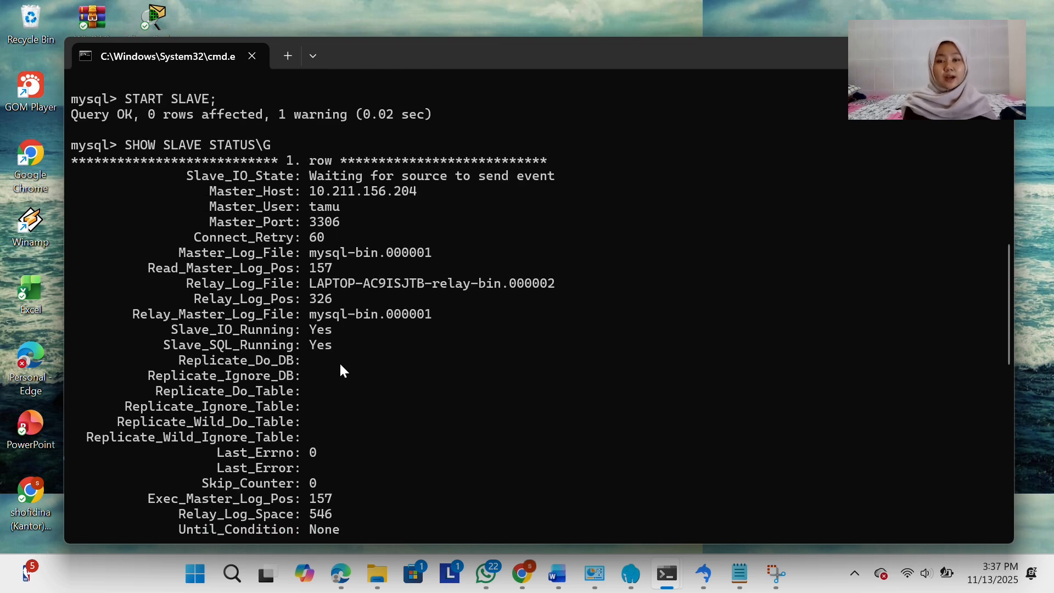
{"action": "scroll", "coordinate": [341, 364], "scroll_direction": "down", "scroll_amount": 6}
{"action": "scroll", "coordinate": [340, 365], "scroll_direction": "up", "scroll_amount": 7}
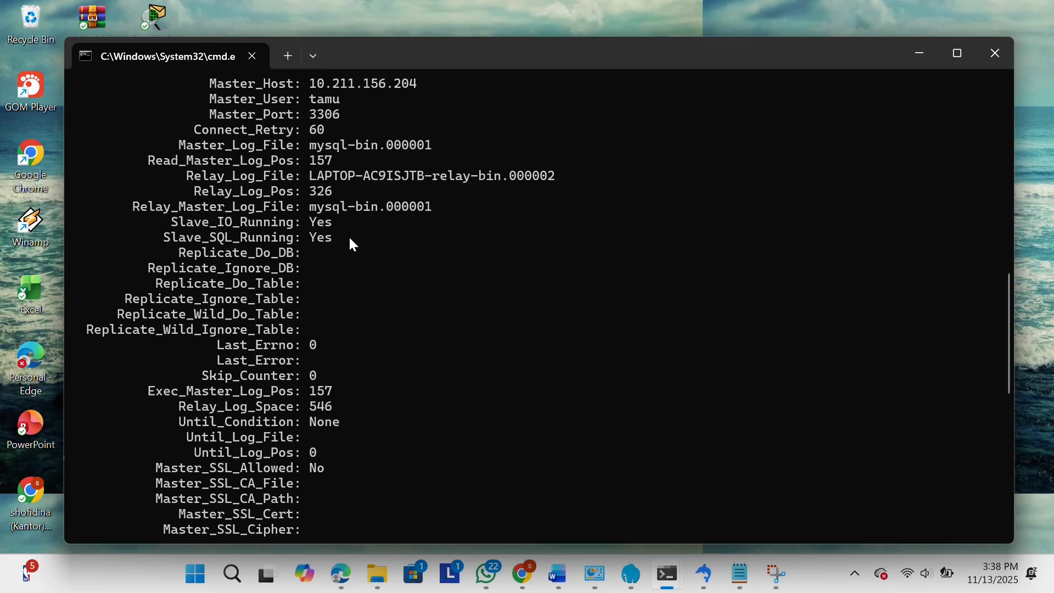
{"action": "scroll", "coordinate": [376, 235], "scroll_direction": "up", "scroll_amount": 3}
{"action": "scroll", "coordinate": [376, 234], "scroll_direction": "down", "scroll_amount": 1}
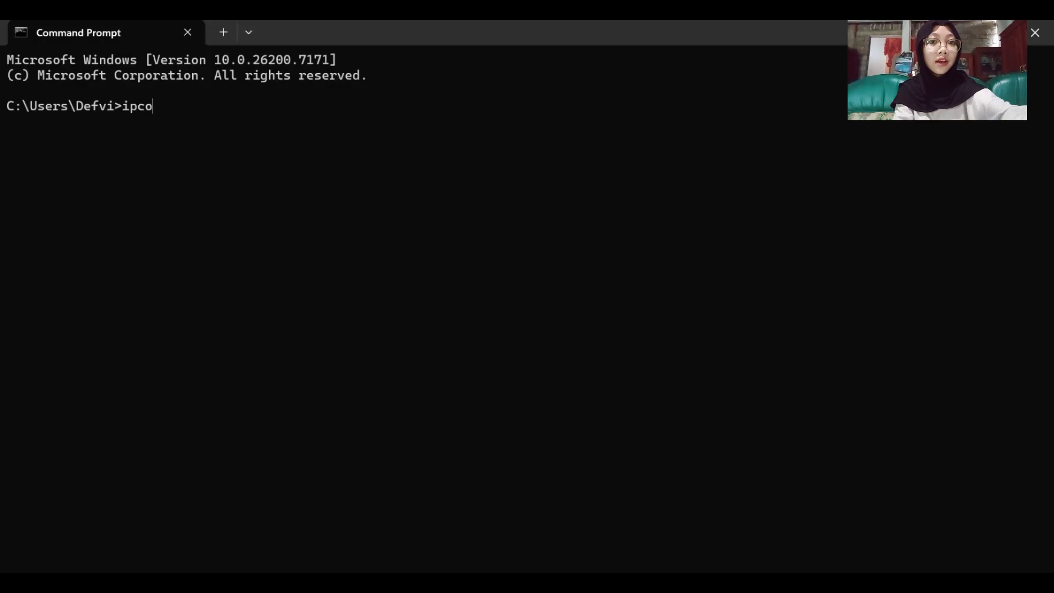
- On the other replica computer, list the IP configuration with ipconfig and ping 10.211.156.204 to test the connection
{"action": "type", "text": "nfi"}
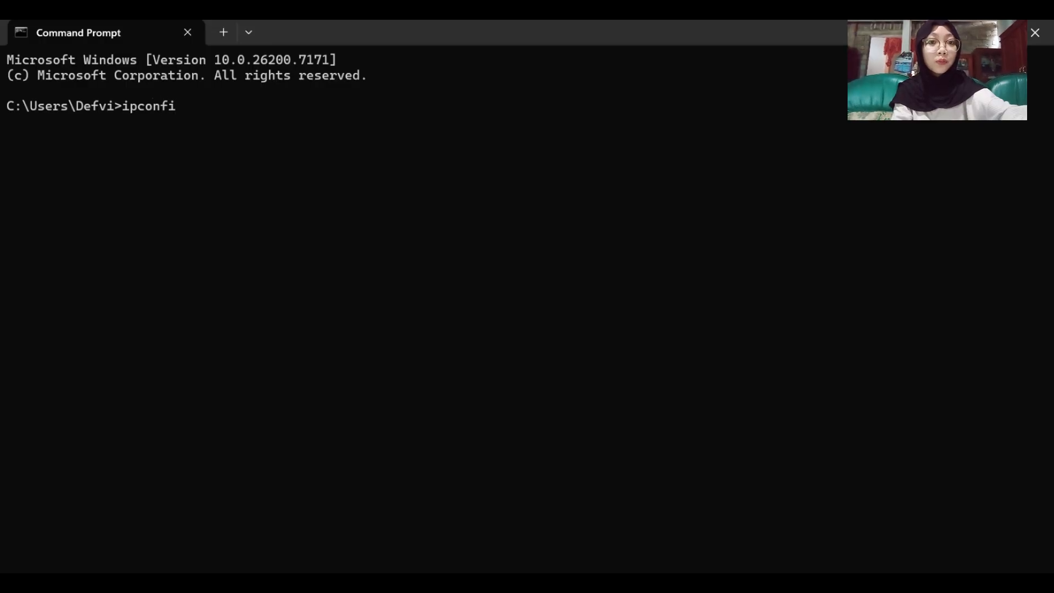
{"action": "type", "text": "g"}
{"action": "key", "text": "Return"}
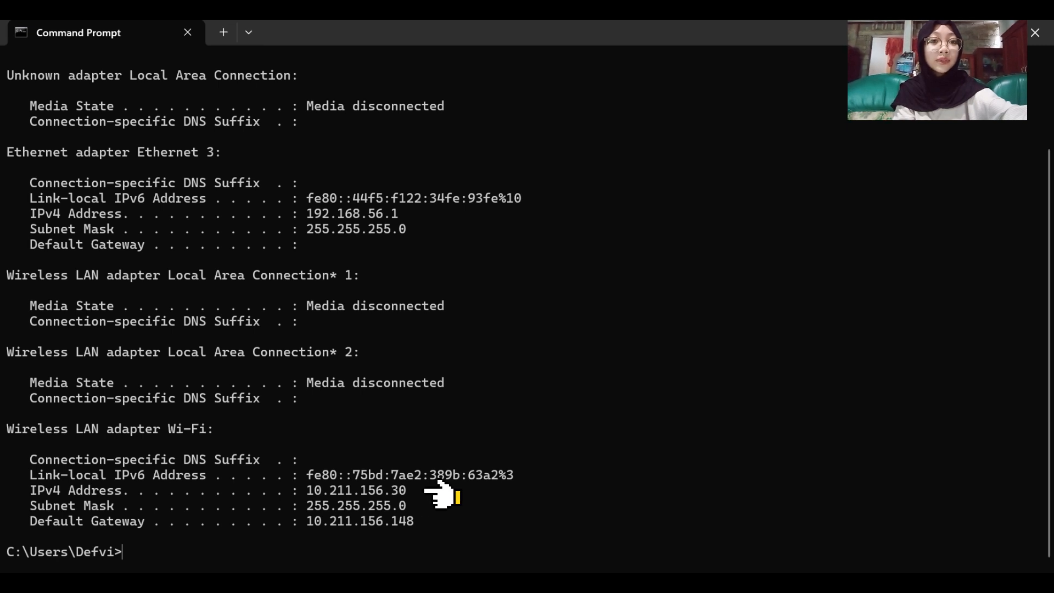
{"action": "type", "text": "pin"}
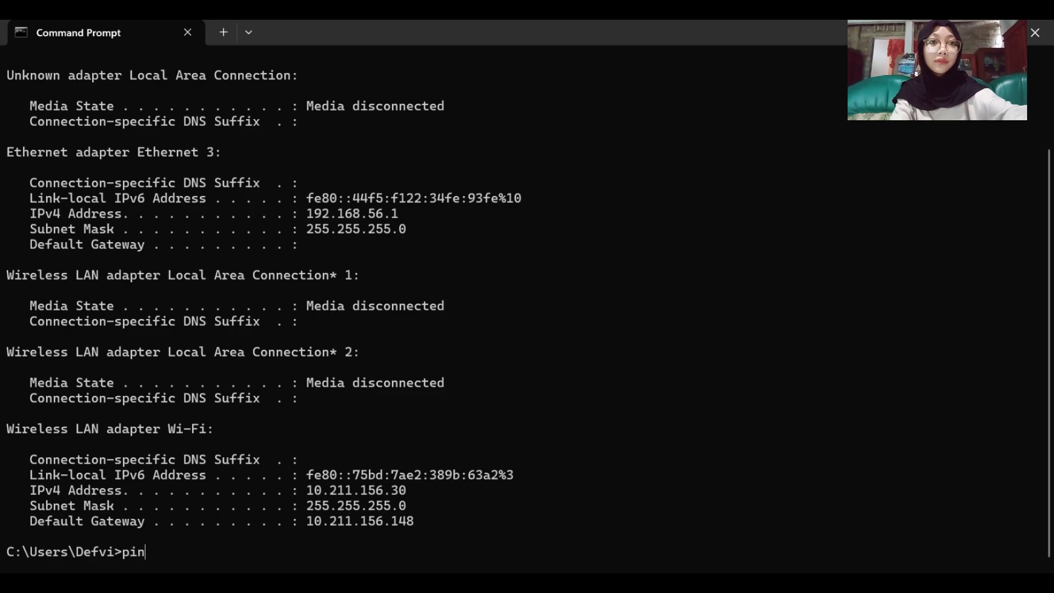
{"action": "type", "text": "g 10.211.156.204"}
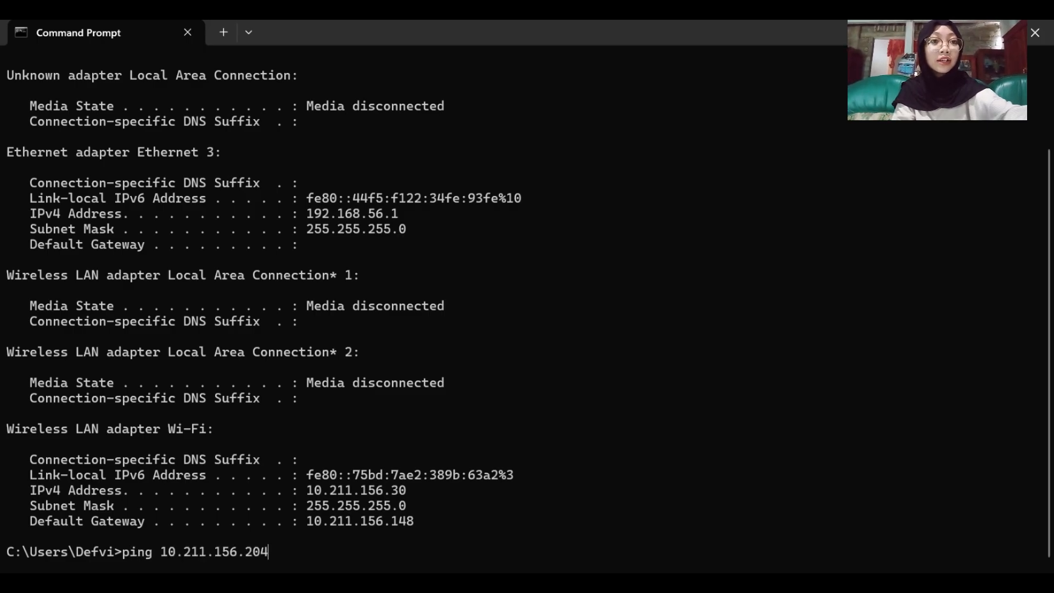
{"action": "key", "text": "Return"}
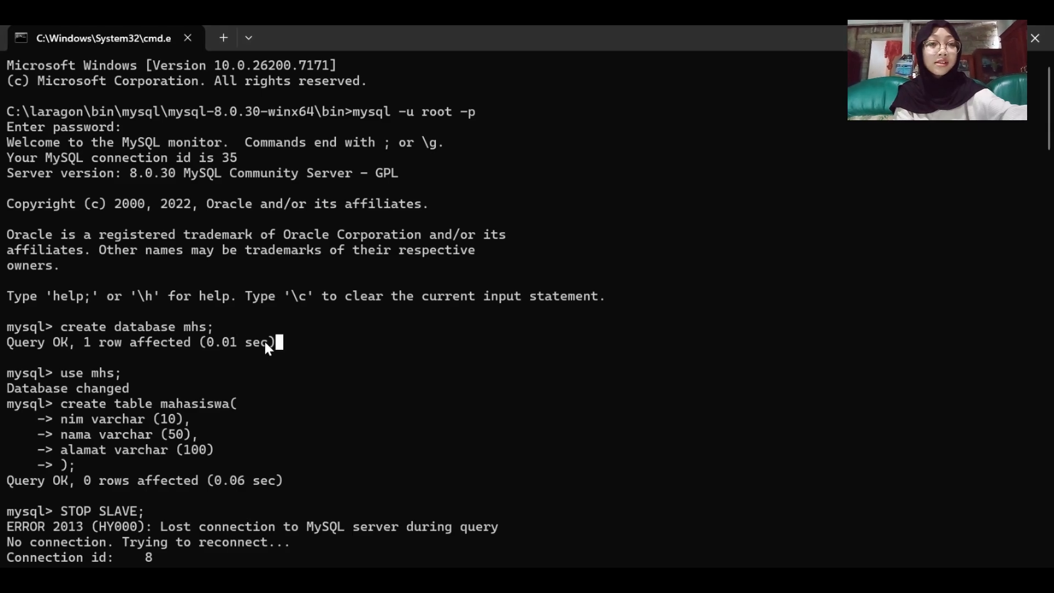
- Review the statements in the MySQL console that create and select the mhs database and create the mahasiswa table
{"action": "left_click_drag", "start_coordinate": [265, 341], "coordinate": [19, 326]}
{"action": "left_click", "coordinate": [50, 373]}
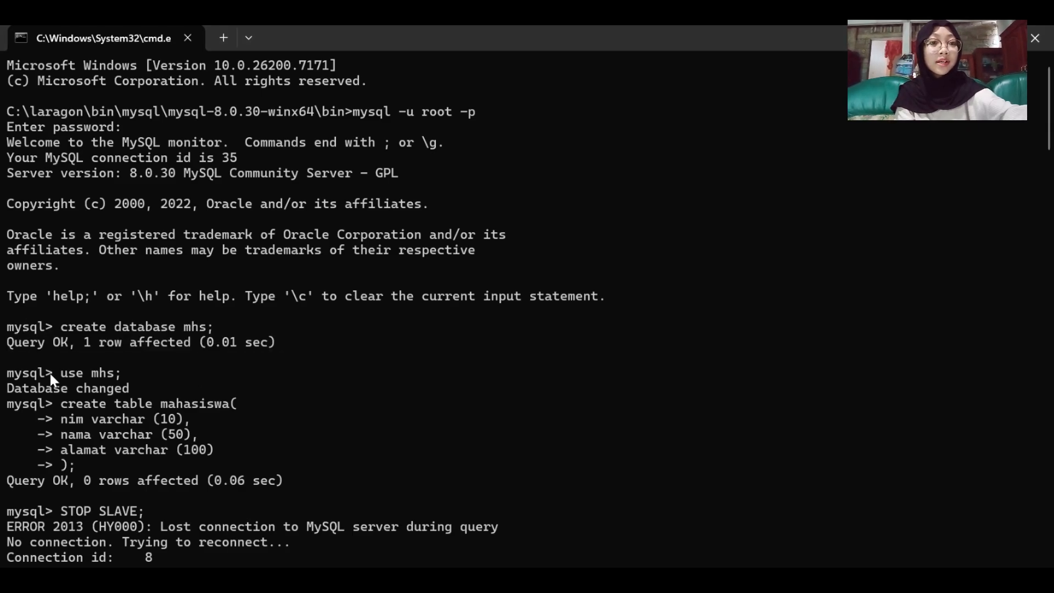
{"action": "left_click", "coordinate": [163, 384]}
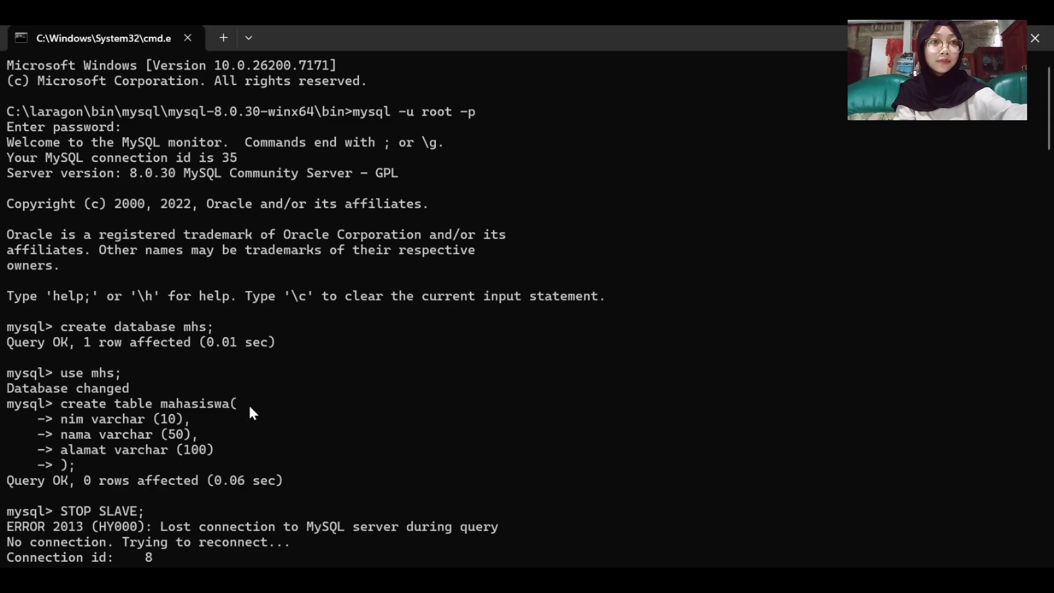
{"action": "left_click_drag", "start_coordinate": [296, 480], "coordinate": [3, 406]}
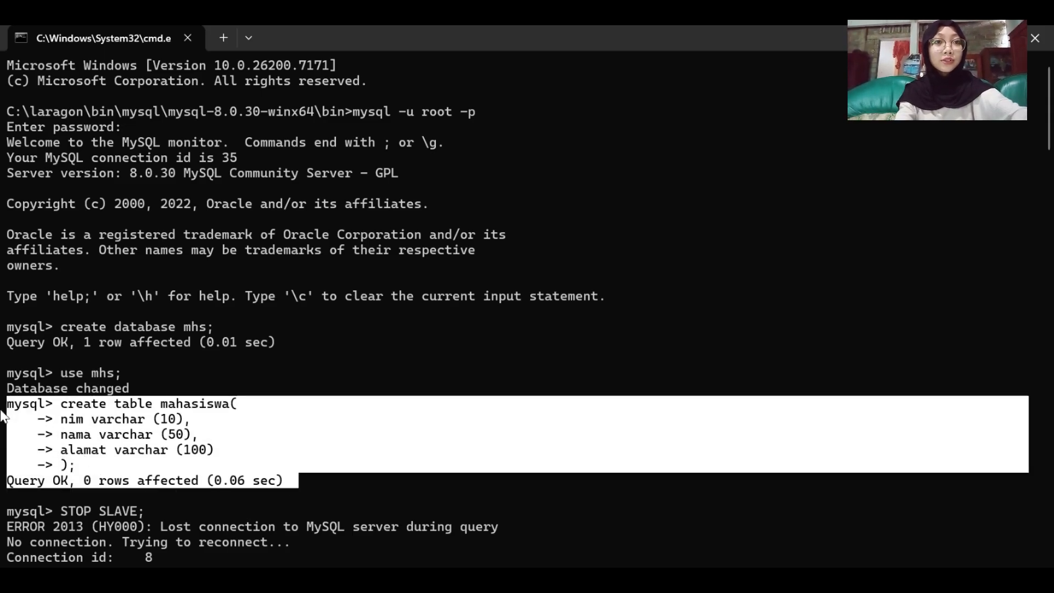
{"action": "key", "text": "ctrl+c"}
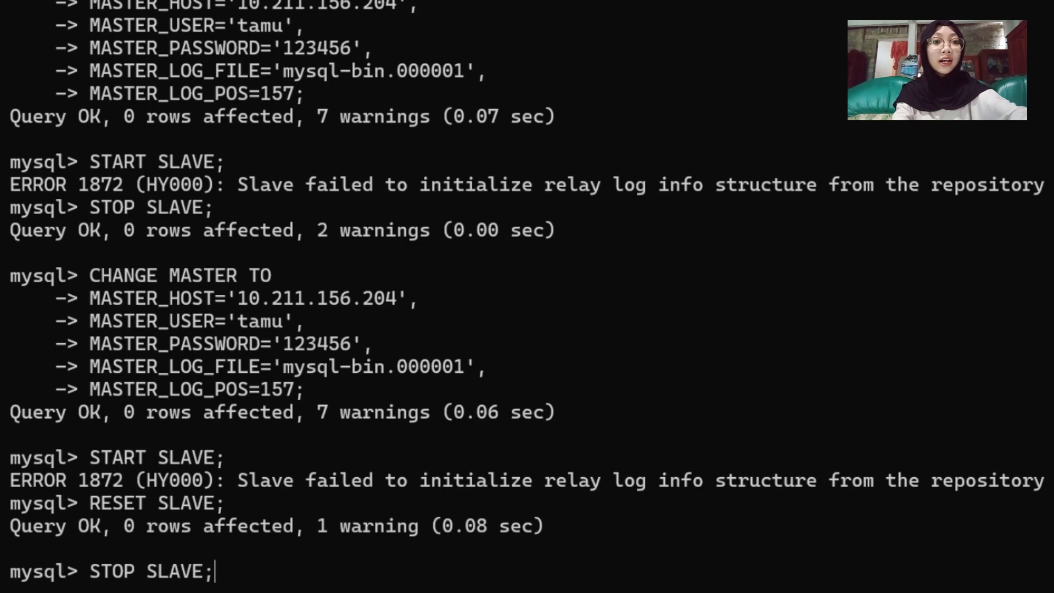
- Stop the slave and execute CHANGE MASTER TO with host 10.211.156.204, user tamu, the replication password, log file mysql-bin.000001 and position 157
{"action": "key", "text": "Return"}
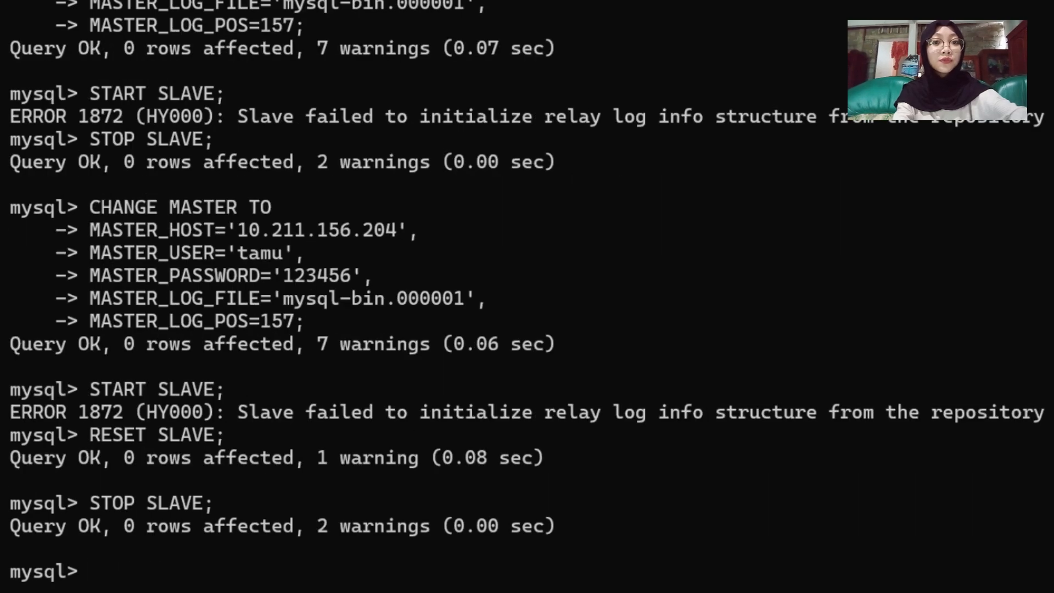
{"action": "right_click", "coordinate": [264, 564]}
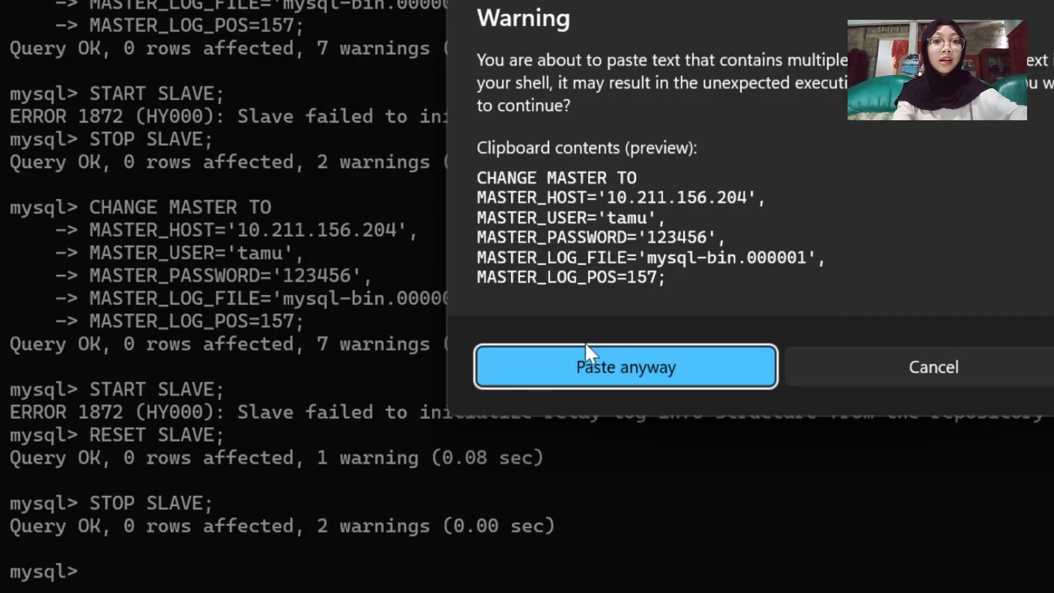
{"action": "left_click", "coordinate": [593, 367]}
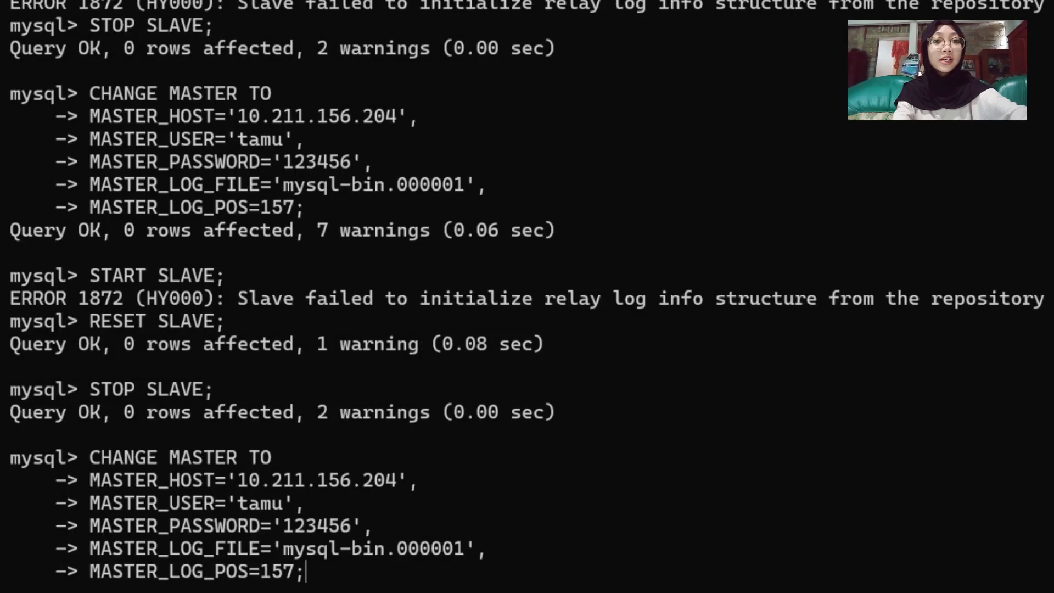
{"action": "key", "text": "Return"}
- Recall the START SLAVE statement from the console history and execute it to start replication on this replica
{"action": "key", "text": "Up"}
{"action": "key", "text": "Up"}
{"action": "key", "text": "Up"}
{"action": "key", "text": "Up"}
{"action": "key", "text": "Up"}
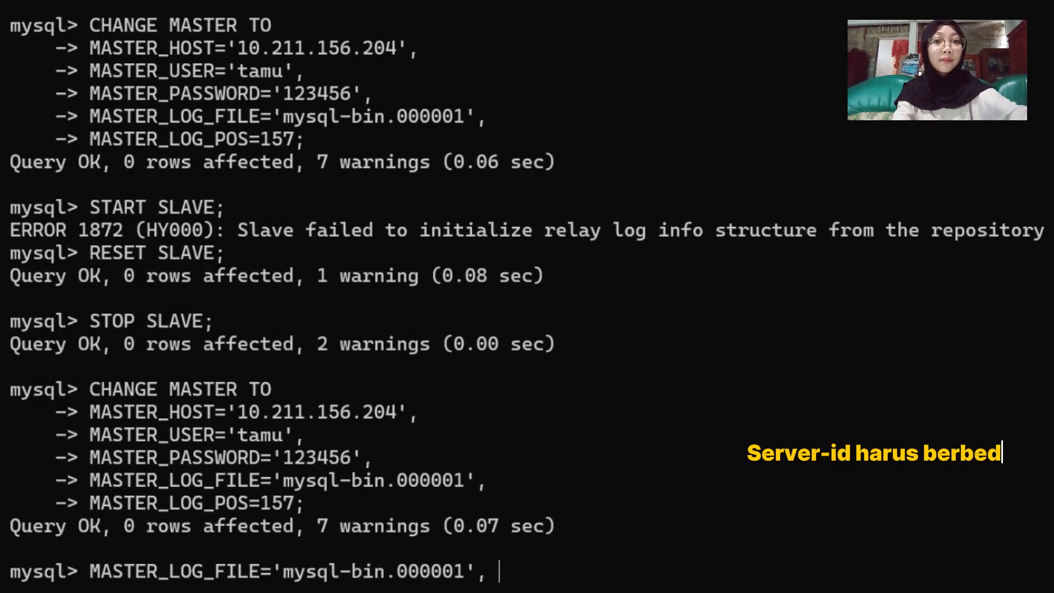
{"action": "key", "text": "Up"}
{"action": "key", "text": "Up"}
{"action": "key", "text": "Up"}
{"action": "key", "text": "Up"}
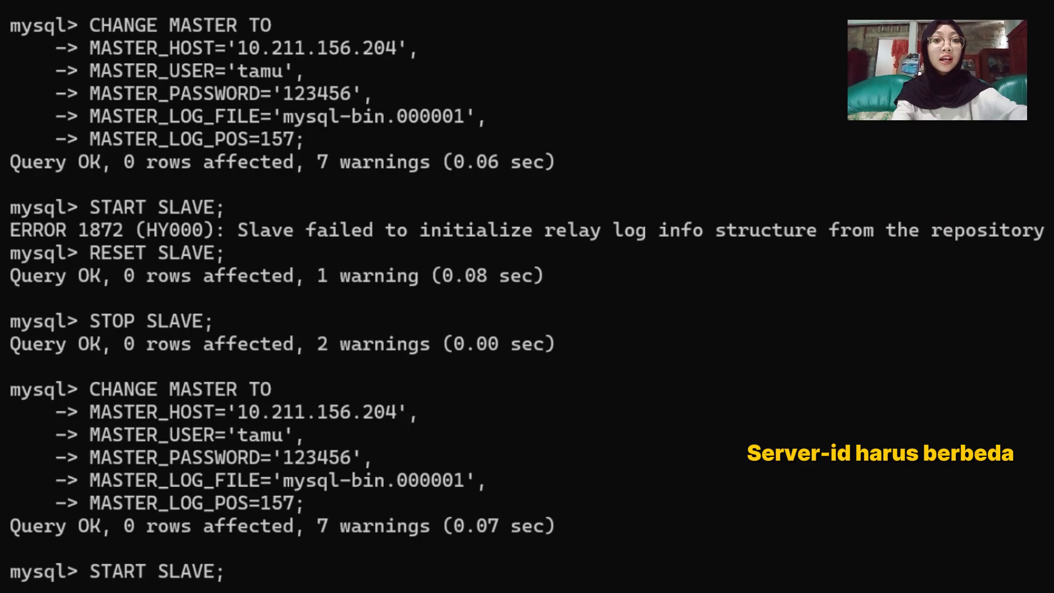
{"action": "key", "text": "Return"}
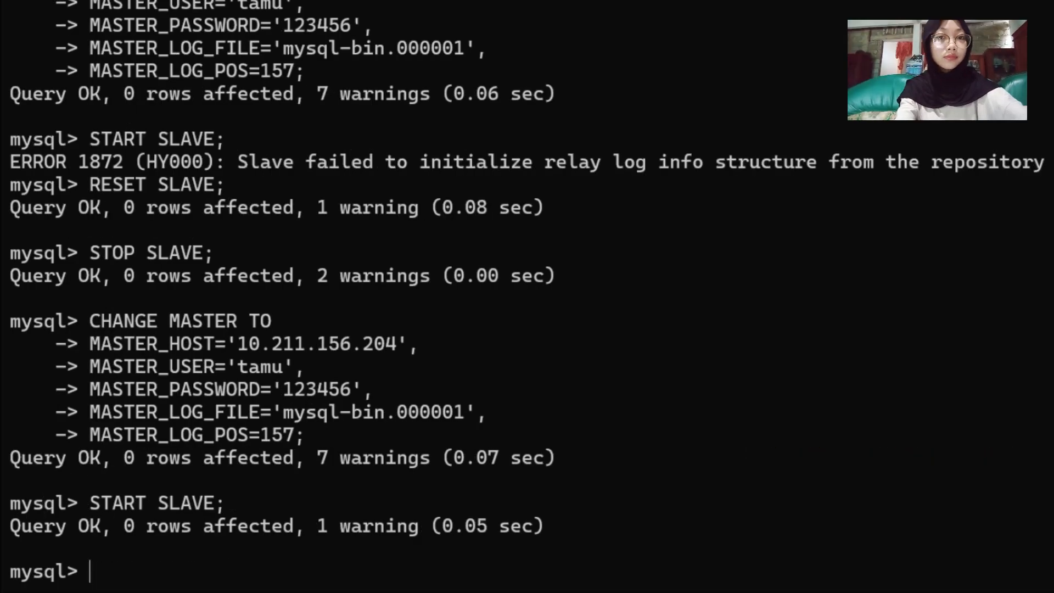
- Execute SHOW SLAVE STATUS\G on this replica and examine the Slave_IO_Running and Slave_SQL_Running entries
{"action": "type", "text": "SHOW SLAVE STATUS\\G"}
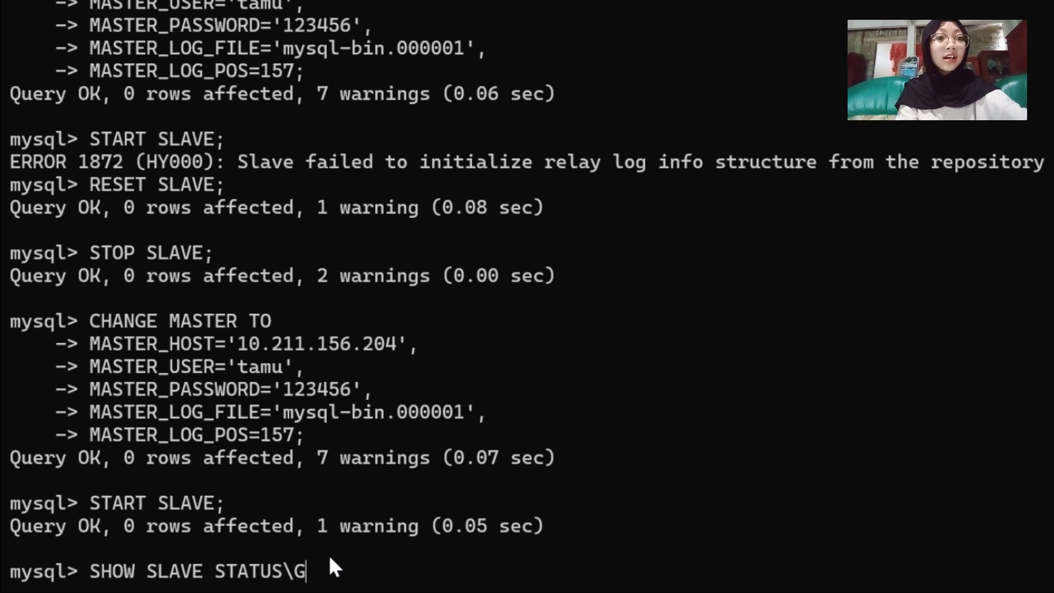
{"action": "key", "text": "Return"}
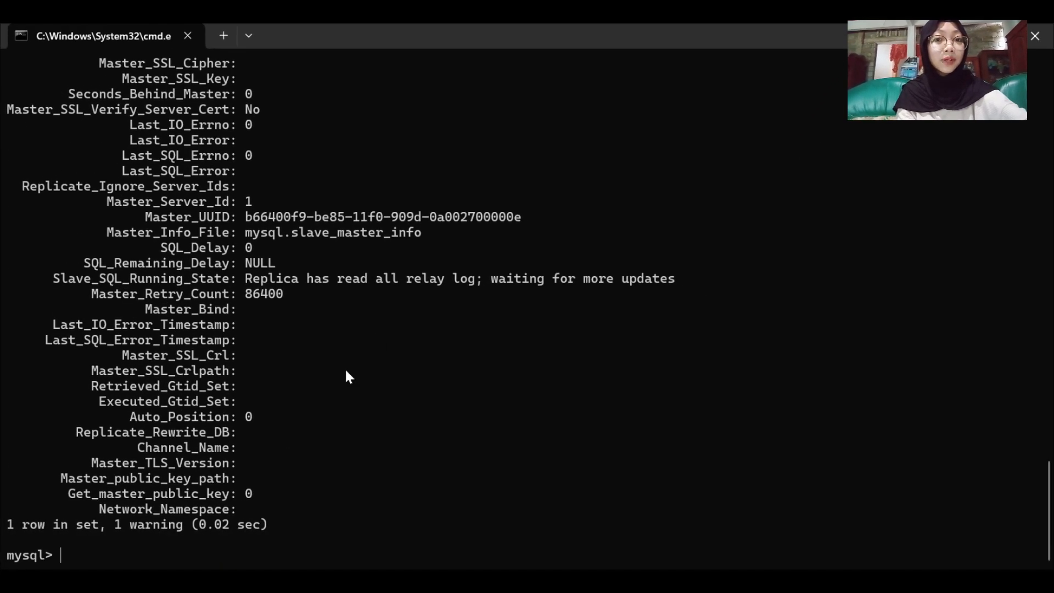
{"action": "scroll", "coordinate": [347, 375], "scroll_direction": "up", "scroll_amount": 12}
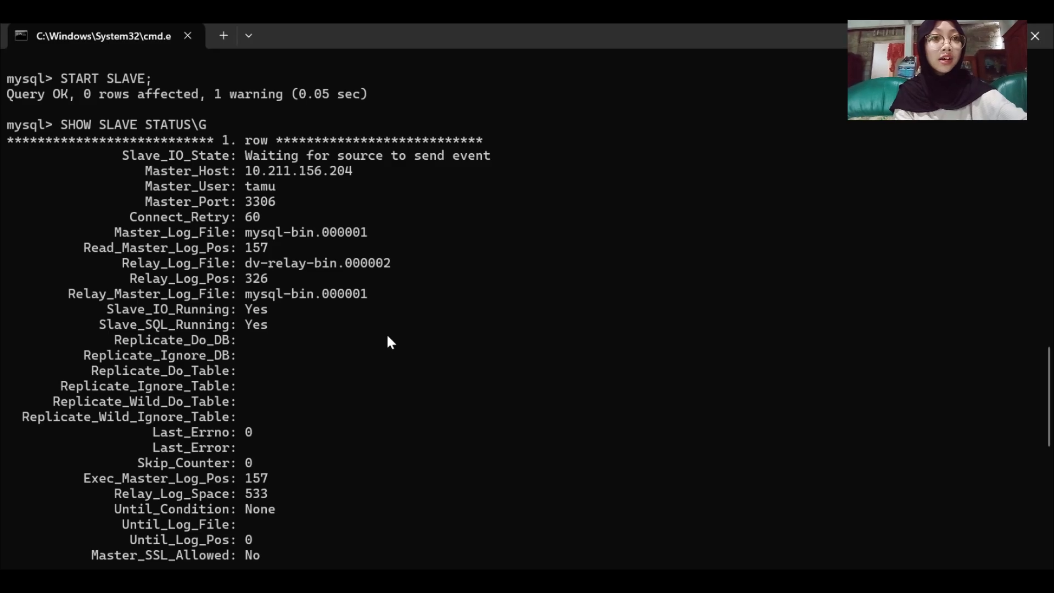
{"action": "scroll", "coordinate": [278, 356], "scroll_direction": "down", "scroll_amount": 9}
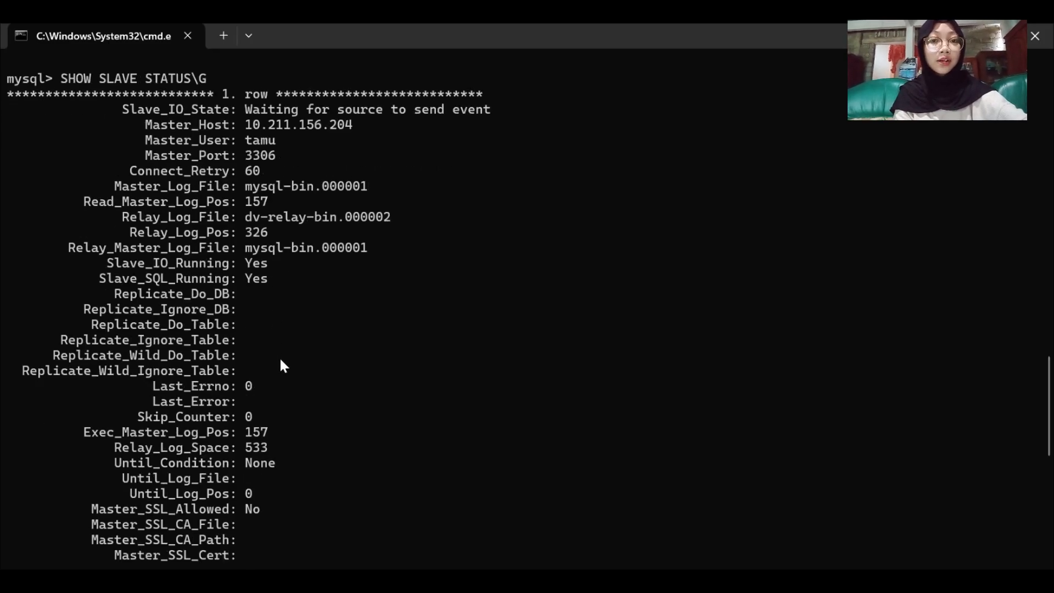
{"action": "scroll", "coordinate": [280, 358], "scroll_direction": "up", "scroll_amount": 12}
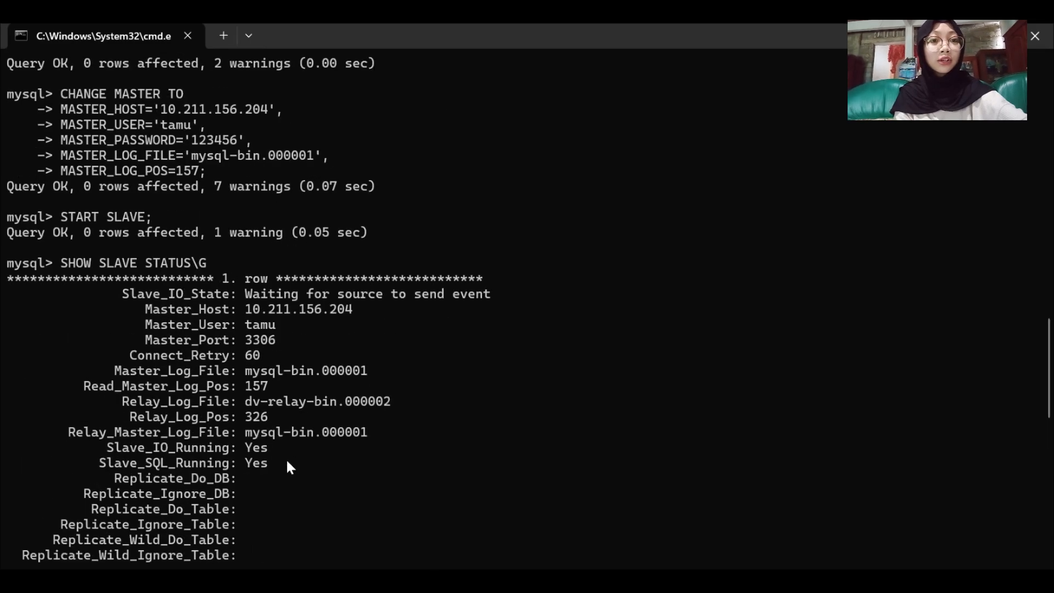
{"action": "left_click_drag", "start_coordinate": [287, 462], "coordinate": [192, 447]}
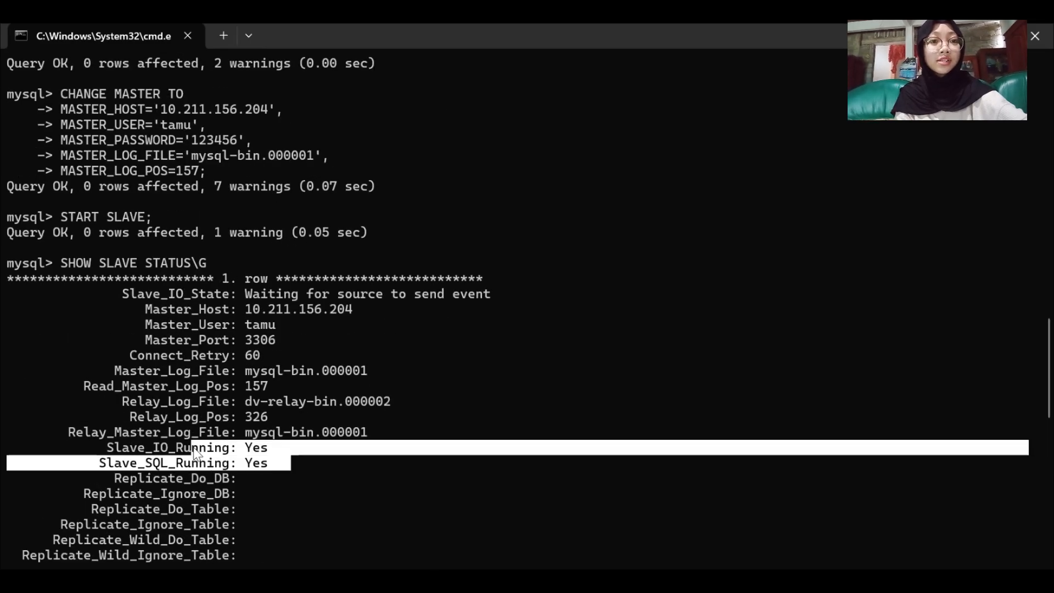
{"action": "left_click", "coordinate": [351, 453]}
{"action": "scroll", "coordinate": [384, 439], "scroll_direction": "down", "scroll_amount": 15}
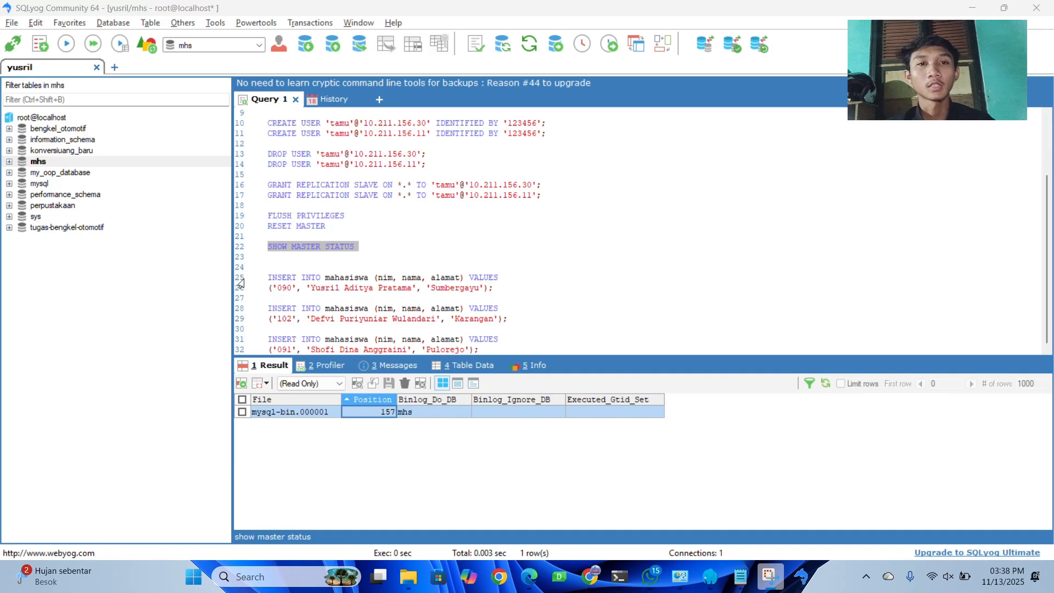
- In SQLyog on the master, execute the first INSERT INTO mahasiswa statement and display the mahasiswa table's data in the mhs database
{"action": "left_click_drag", "start_coordinate": [236, 277], "coordinate": [233, 286]}
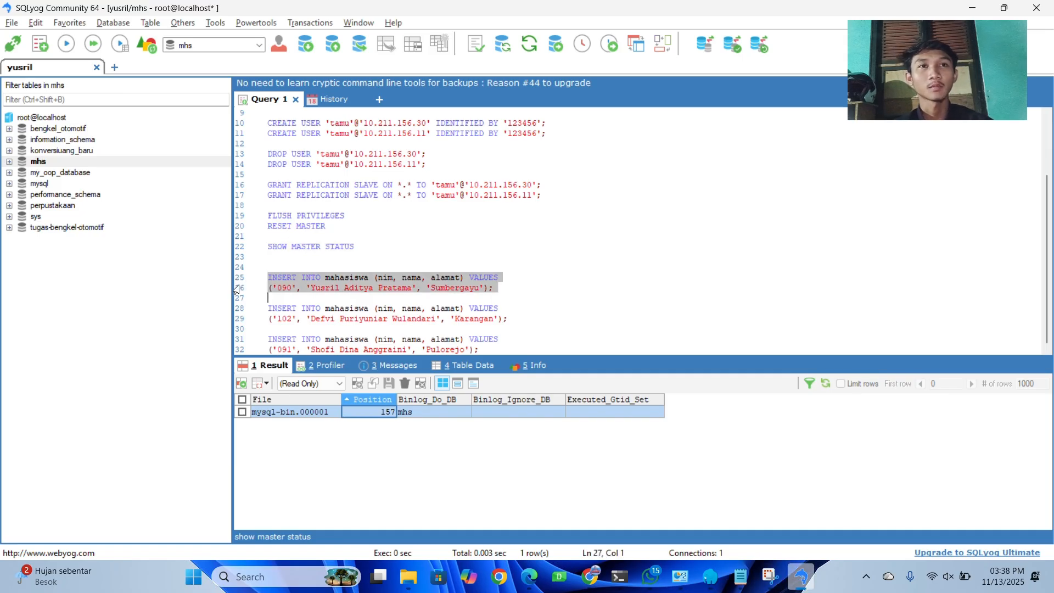
{"action": "left_click", "coordinate": [67, 44]}
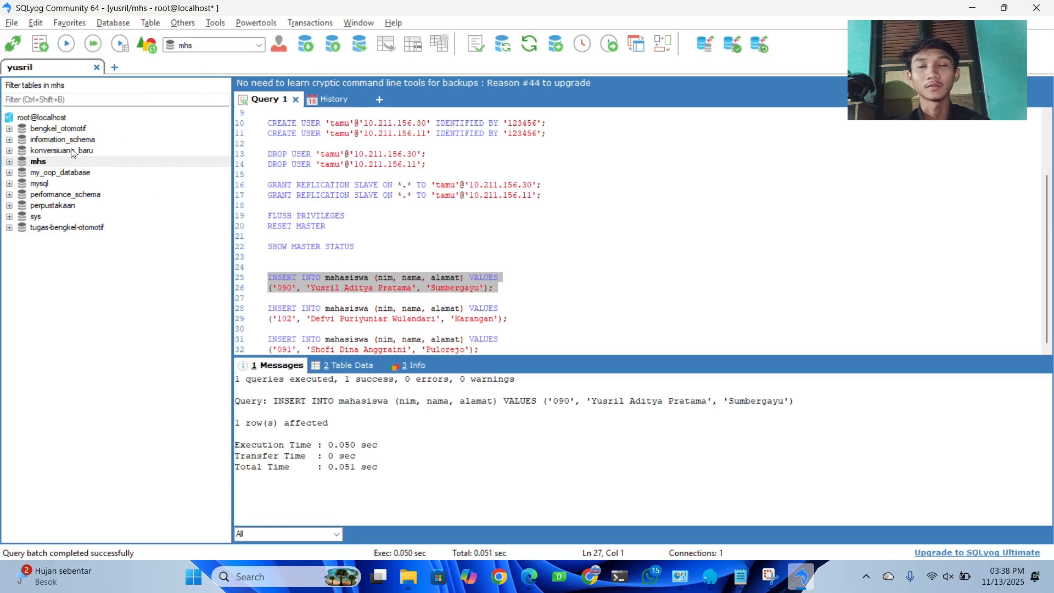
{"action": "left_click", "coordinate": [46, 162]}
{"action": "left_click", "coordinate": [9, 161]}
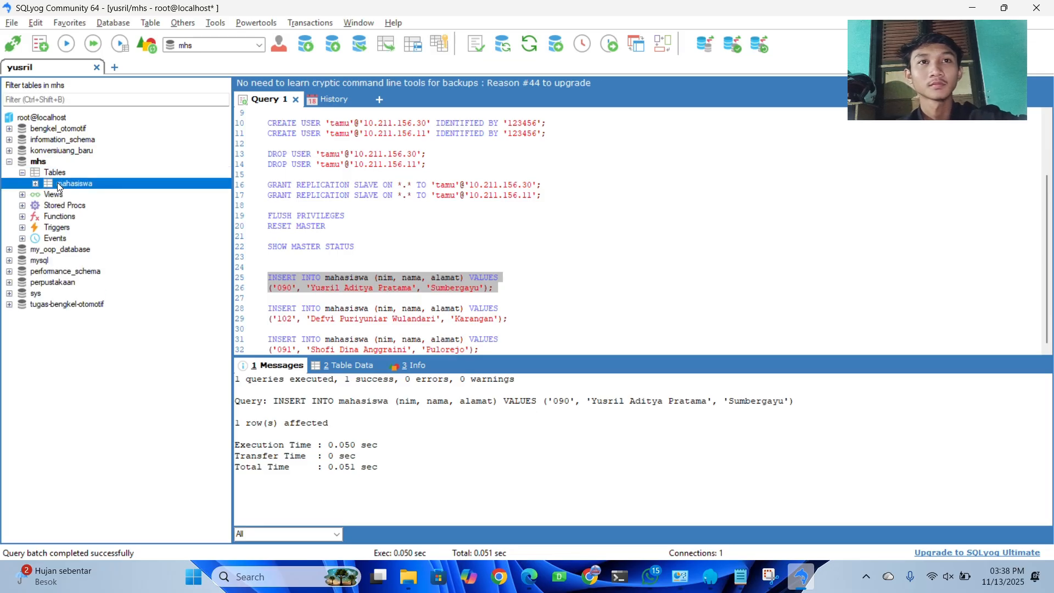
{"action": "left_click", "coordinate": [343, 366]}
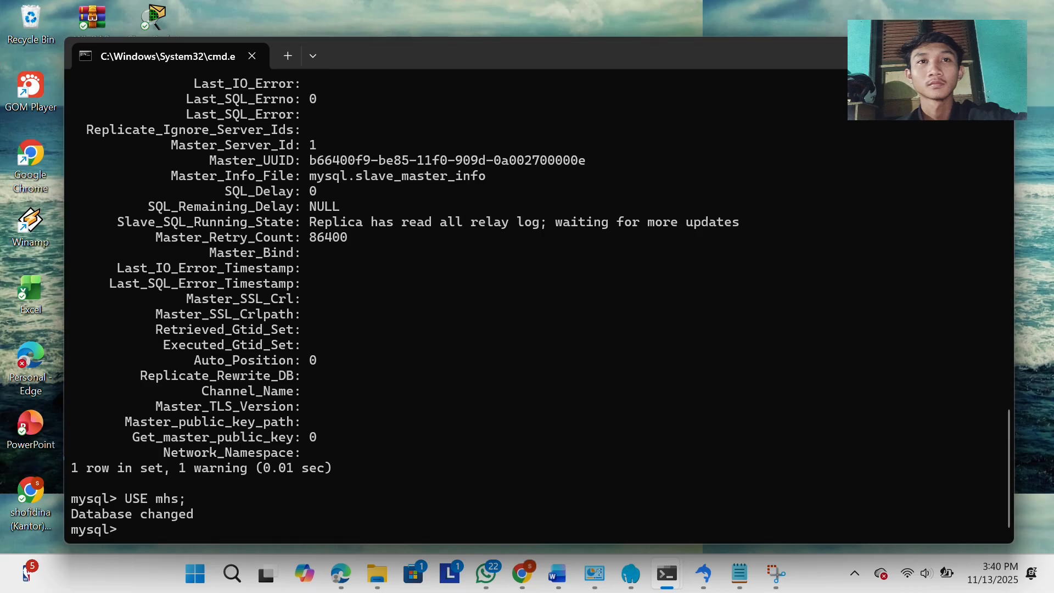
- On the first replica's MySQL console, query all rows with SELECT * FROM mahasiswa to check the replicated record
{"action": "key", "text": "Caps_Lock"}
{"action": "type", "text": "SELECT "}
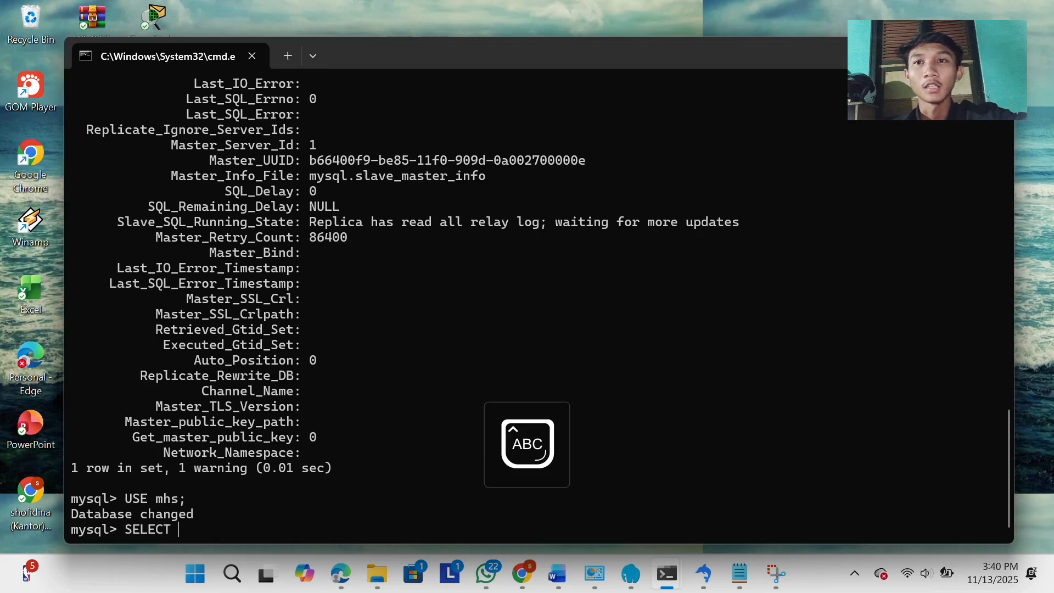
{"action": "type", "text": "* FROM"}
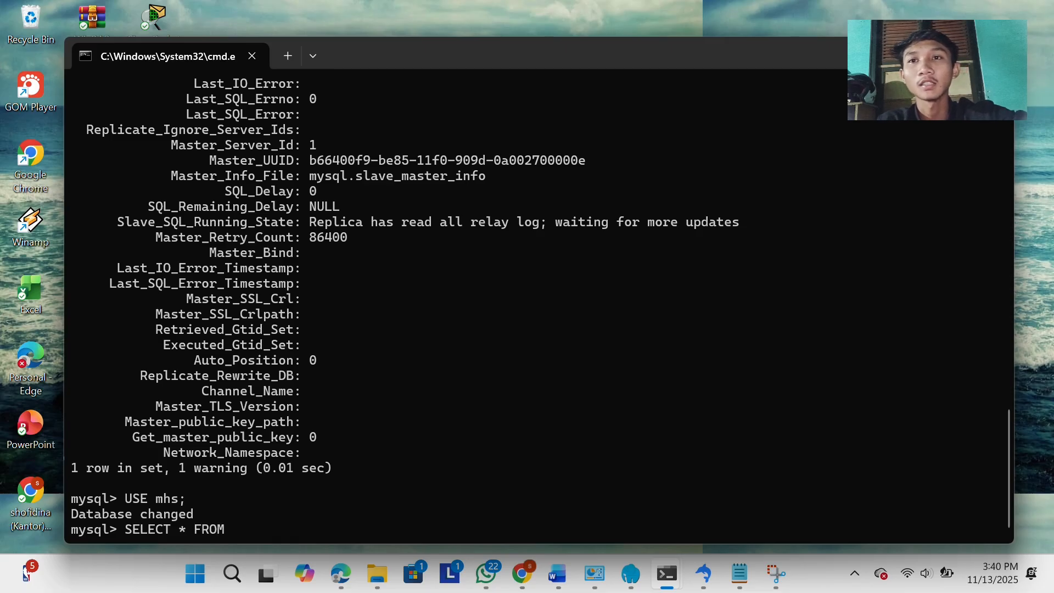
{"action": "key", "text": "Caps_Lock"}
{"action": "type", "text": "mahasiswa"}
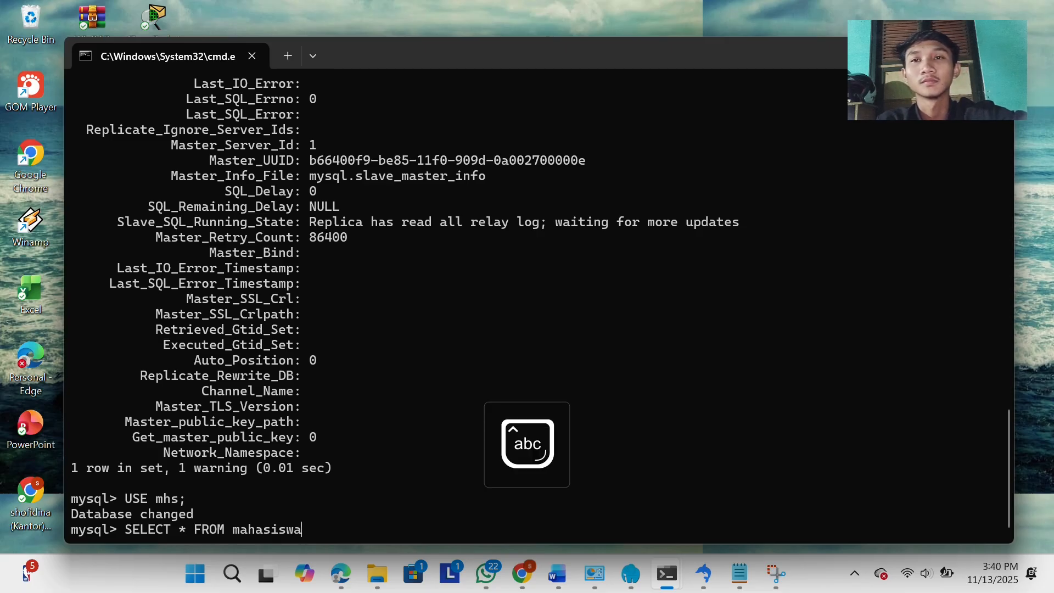
{"action": "type", "text": ";"}
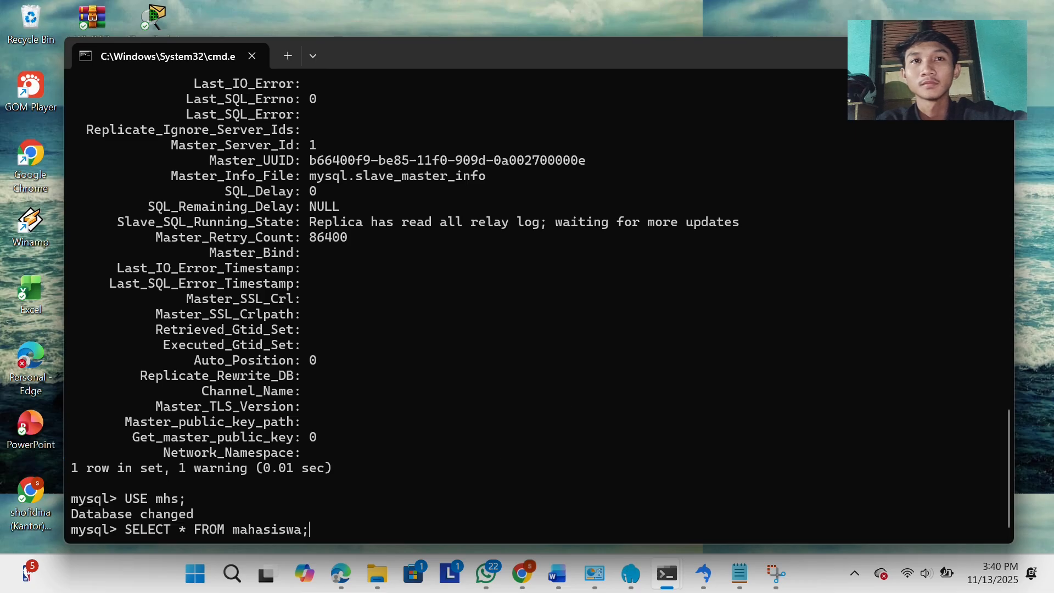
{"action": "key", "text": "Return"}
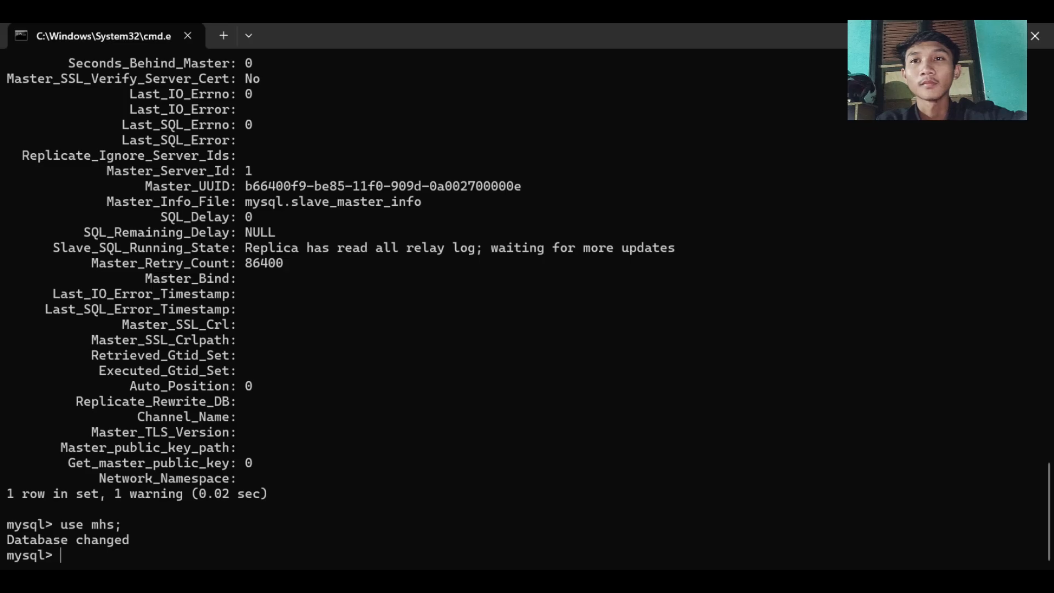
- On the second replica's MySQL console, execute select * from mahasiswa to check the same record
{"action": "type", "text": "select"}
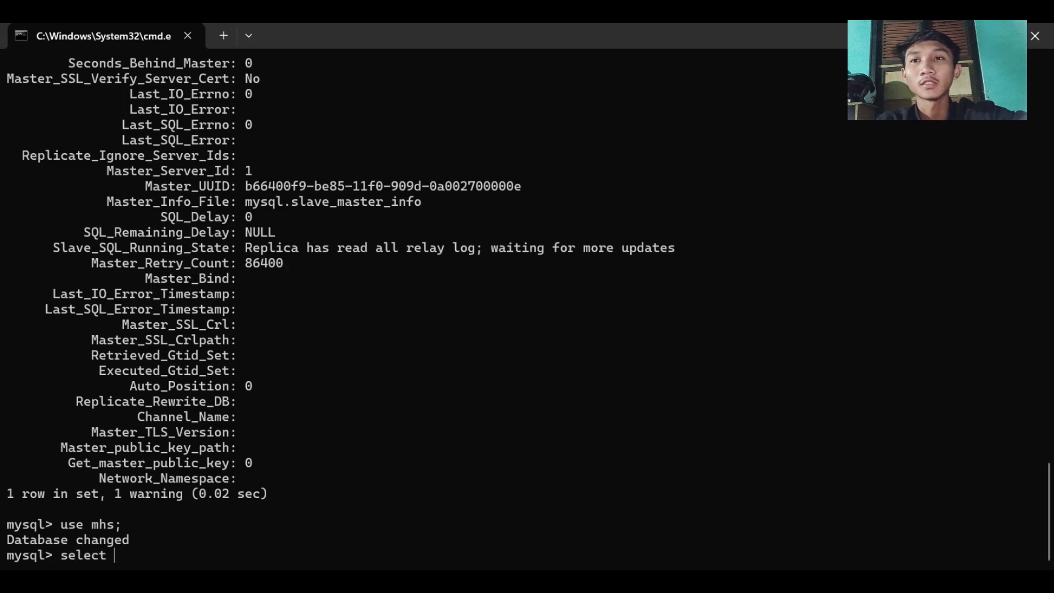
{"action": "type", "text": " * fro"}
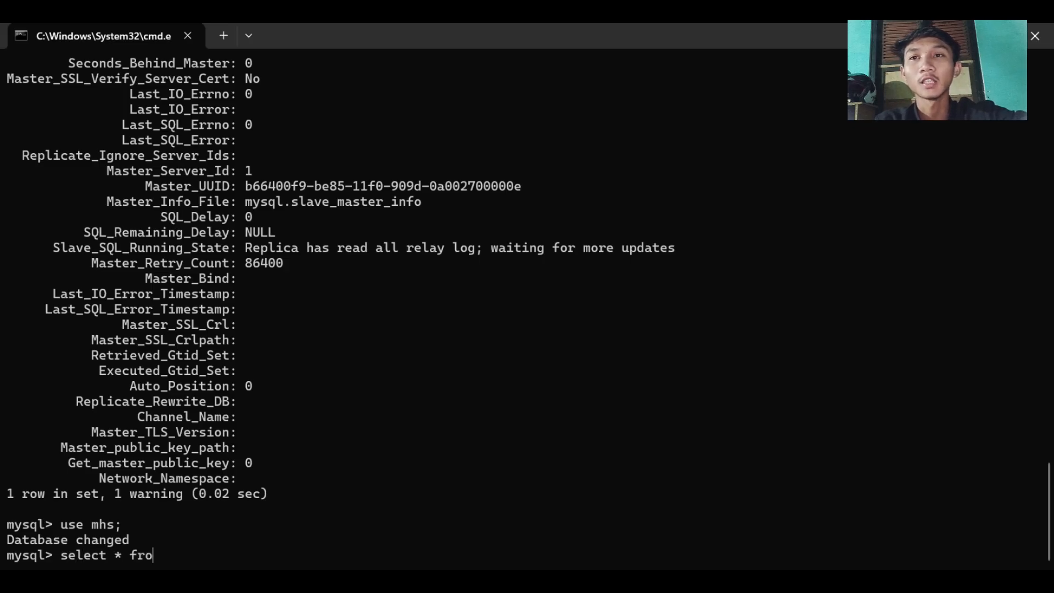
{"action": "type", "text": "m mahasiswa"}
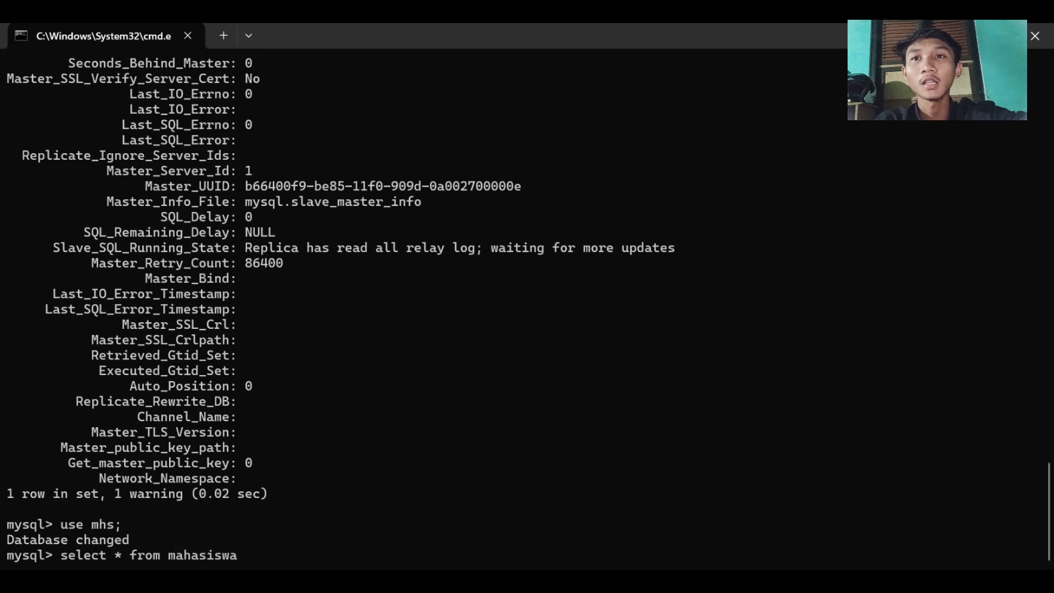
{"action": "type", "text": ";"}
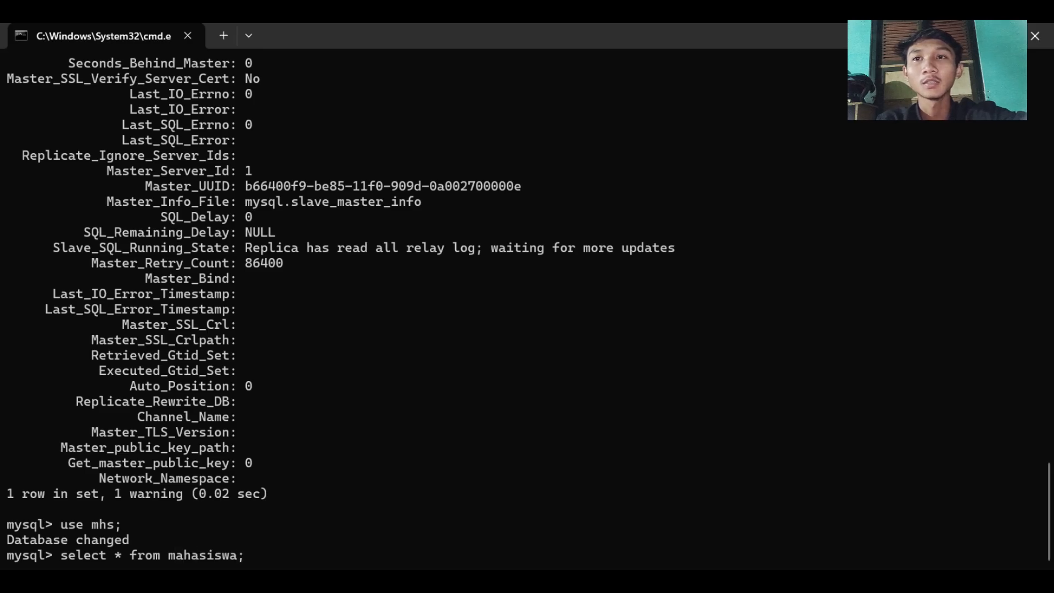
{"action": "key", "text": "Return"}
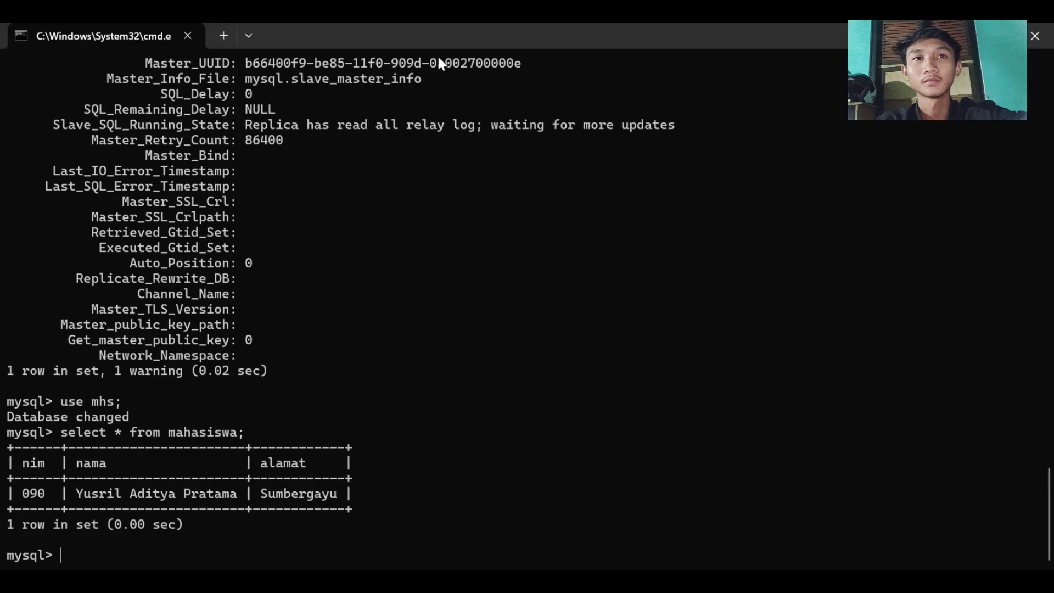
- In SQLyog on the master, execute the two remaining INSERT INTO mahasiswa statements and refresh the table data
{"action": "key", "text": "alt+Tab"}
{"action": "left_click_drag", "start_coordinate": [497, 353], "coordinate": [261, 311]}
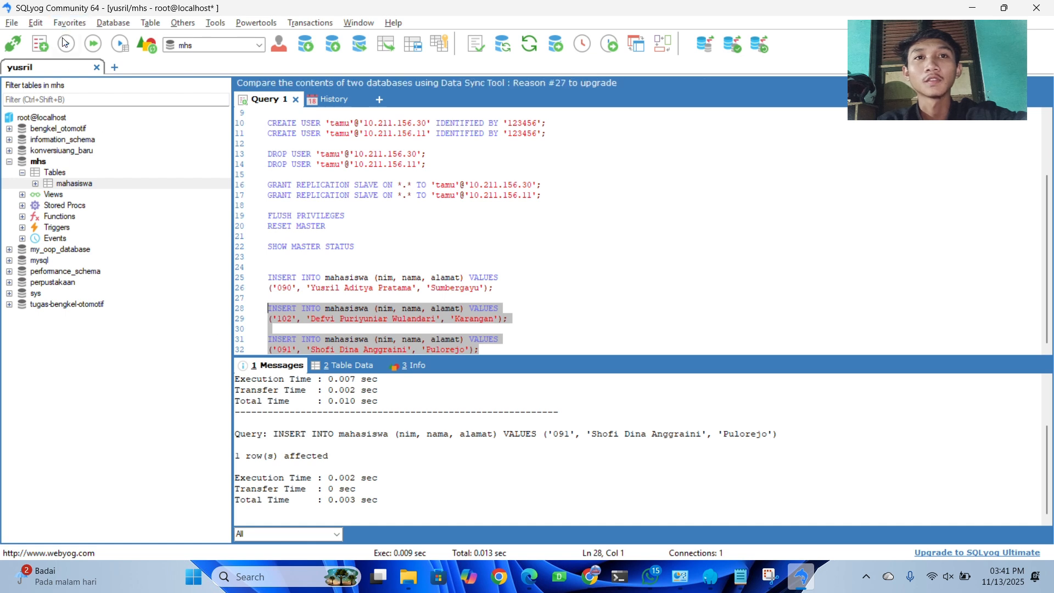
{"action": "left_click", "coordinate": [344, 366]}
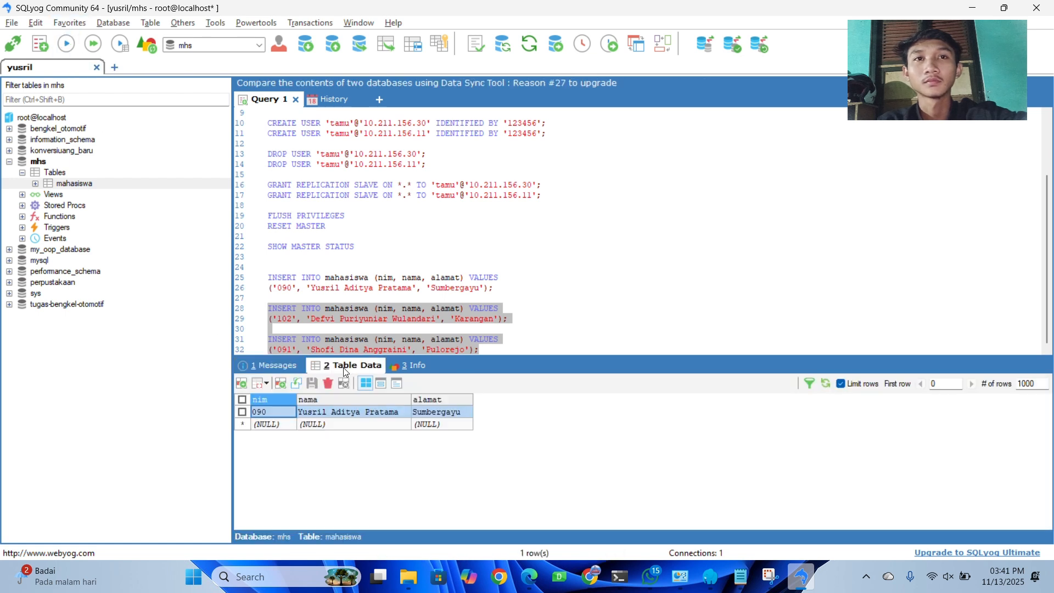
{"action": "left_click", "coordinate": [825, 383]}
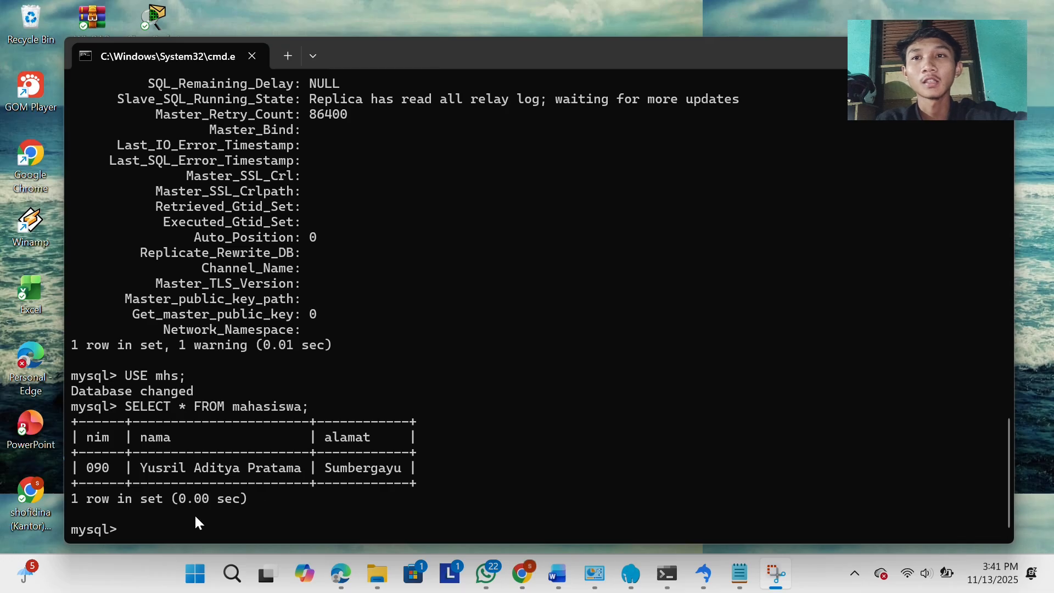
- Rerun the SELECT query on the mahasiswa table on both replicas to check the two newly inserted records
{"action": "key", "text": "Up"}
{"action": "key", "text": "Return"}
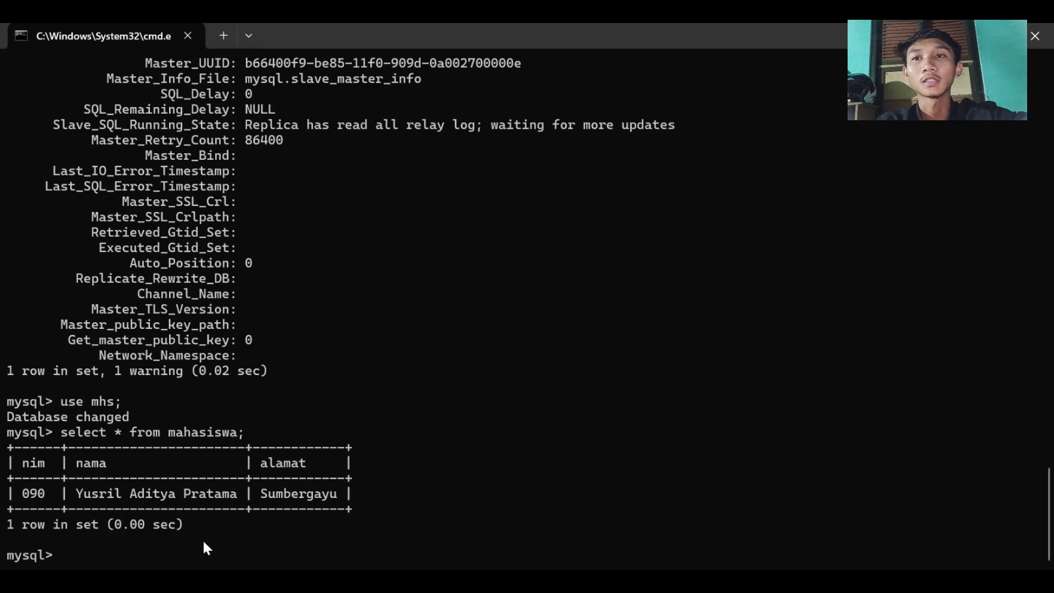
{"action": "key", "text": "Up"}
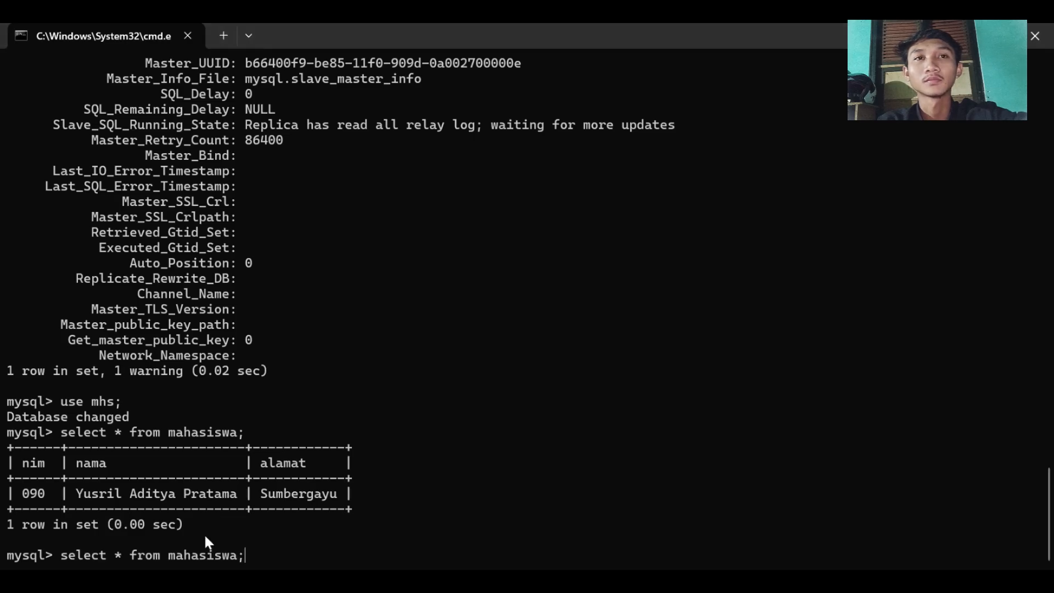
{"action": "key", "text": "Return"}
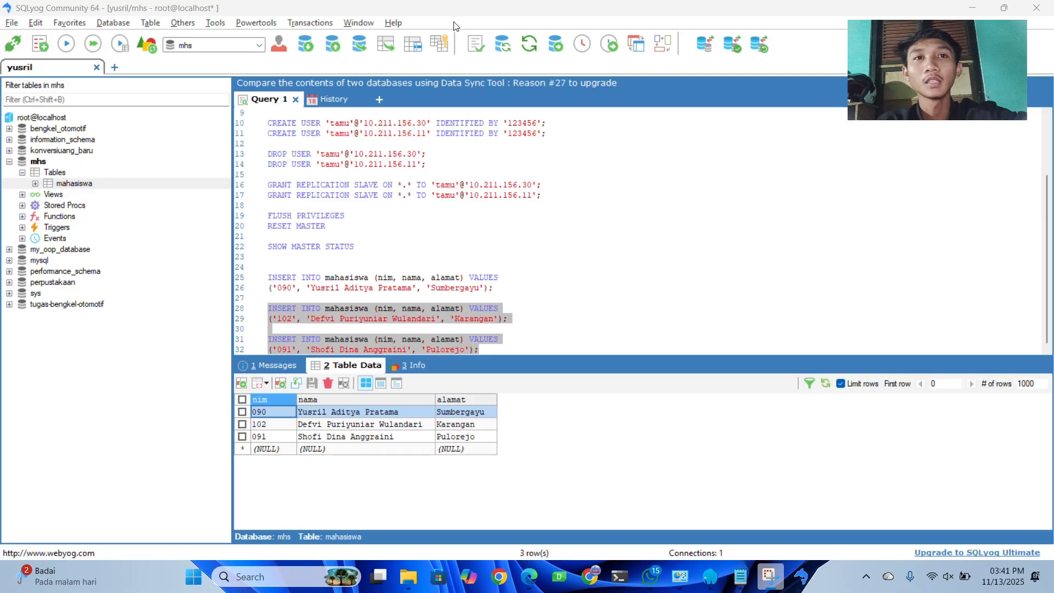
- In SQLyog on the master, execute the DELETE FROM mahasiswa statement that removes the first student's record by its nim
{"action": "left_click", "coordinate": [399, 206]}
{"action": "scroll", "coordinate": [399, 205], "scroll_direction": "down", "scroll_amount": 1}
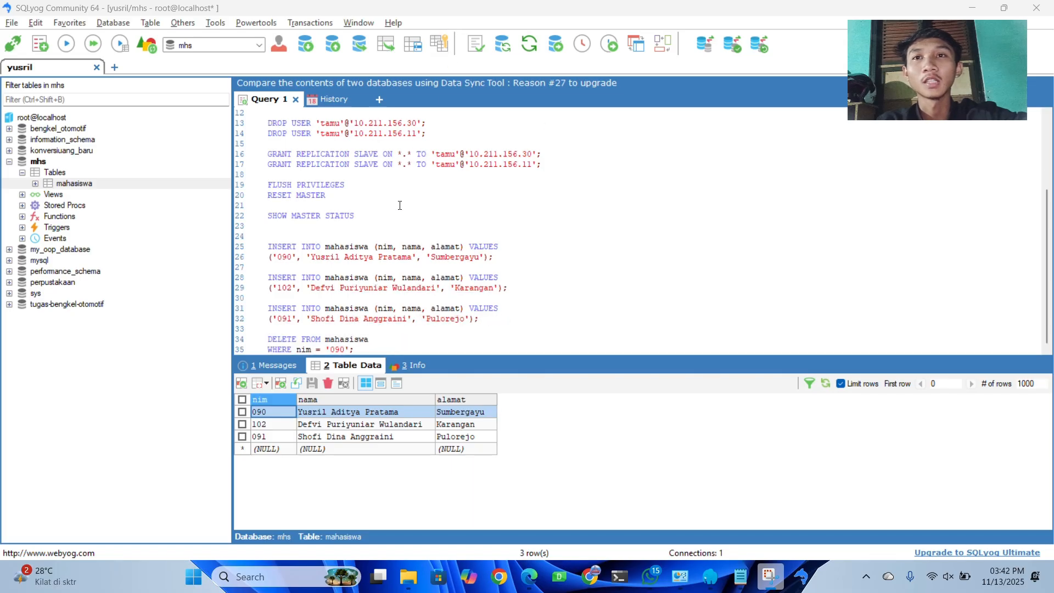
{"action": "left_click_drag", "start_coordinate": [368, 349], "coordinate": [266, 340]}
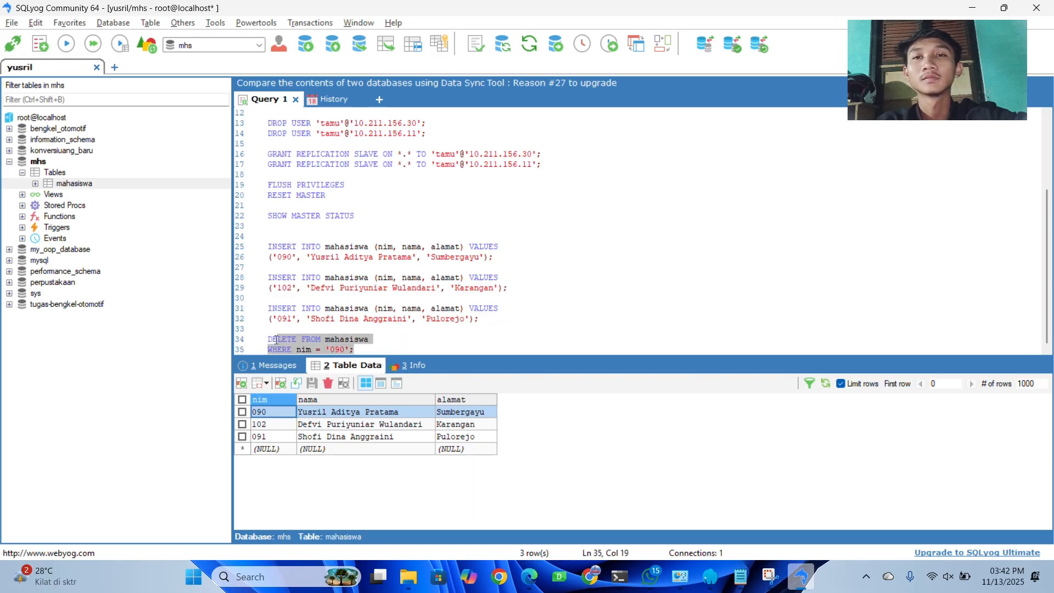
{"action": "left_click", "coordinate": [66, 44]}
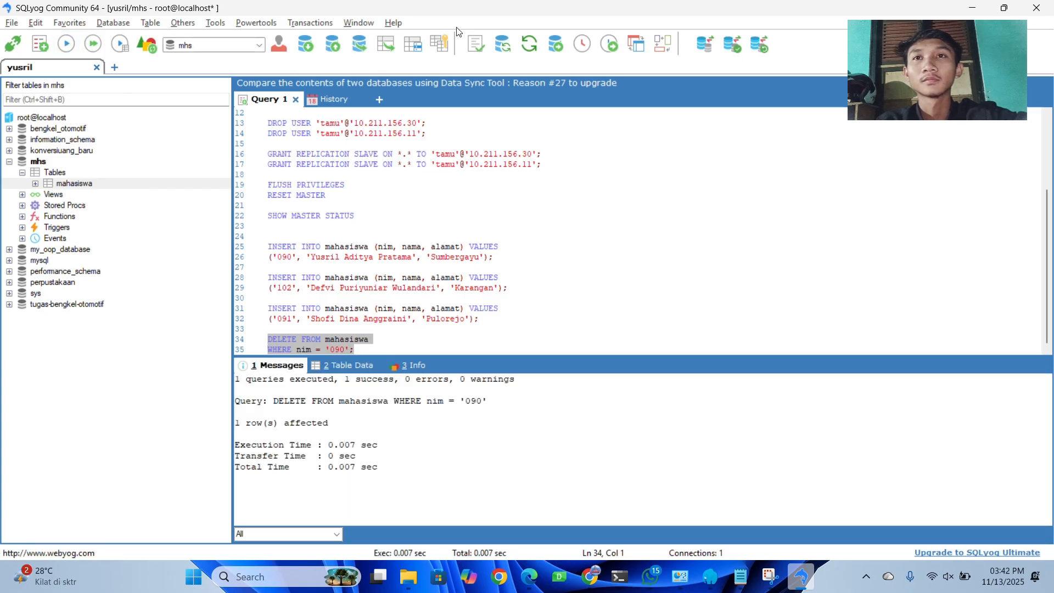
- Query the mahasiswa table again on both replica consoles to check that the deletion was replicated
{"action": "key", "text": "alt+Tab"}
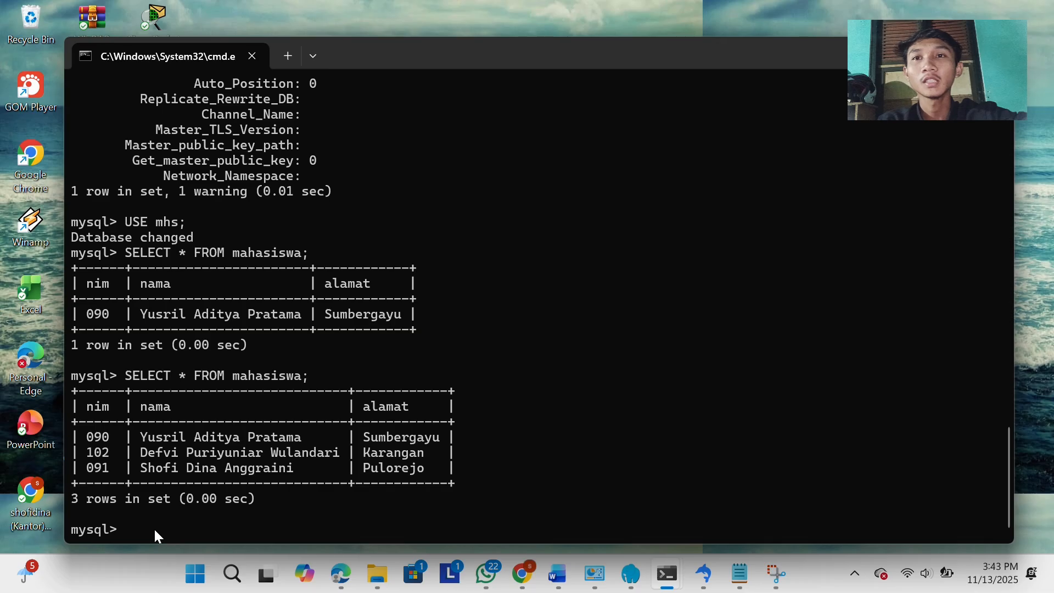
{"action": "key", "text": "Up"}
{"action": "key", "text": "Return"}
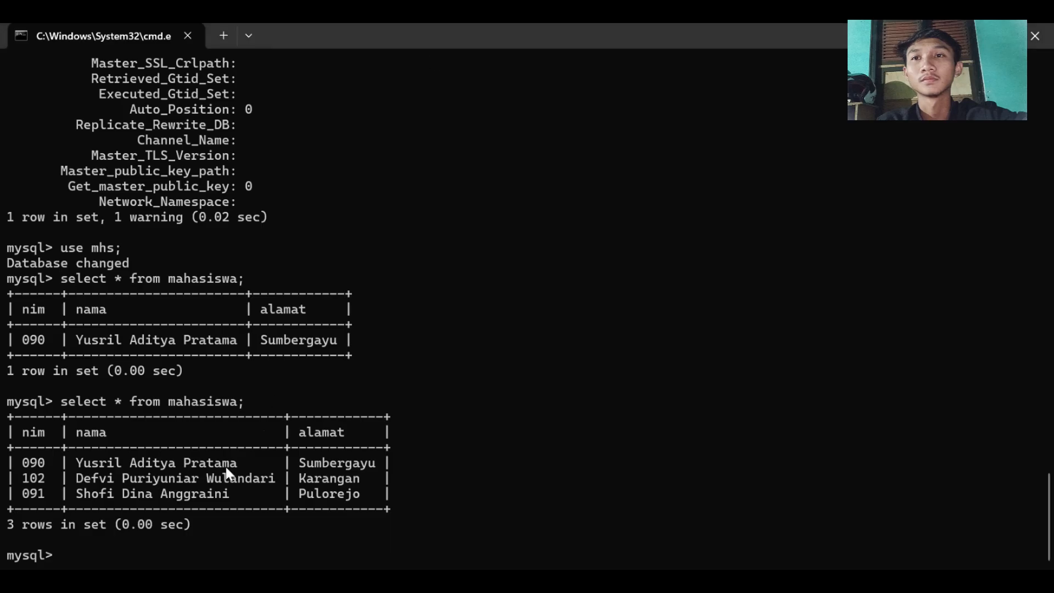
{"action": "key", "text": "Up"}
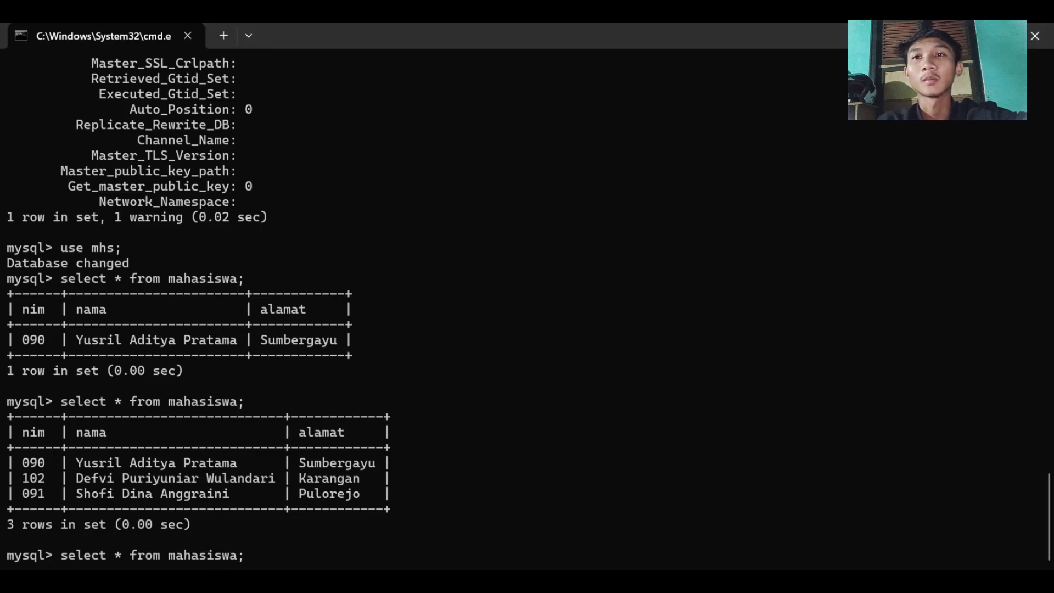
{"action": "key", "text": "Return"}
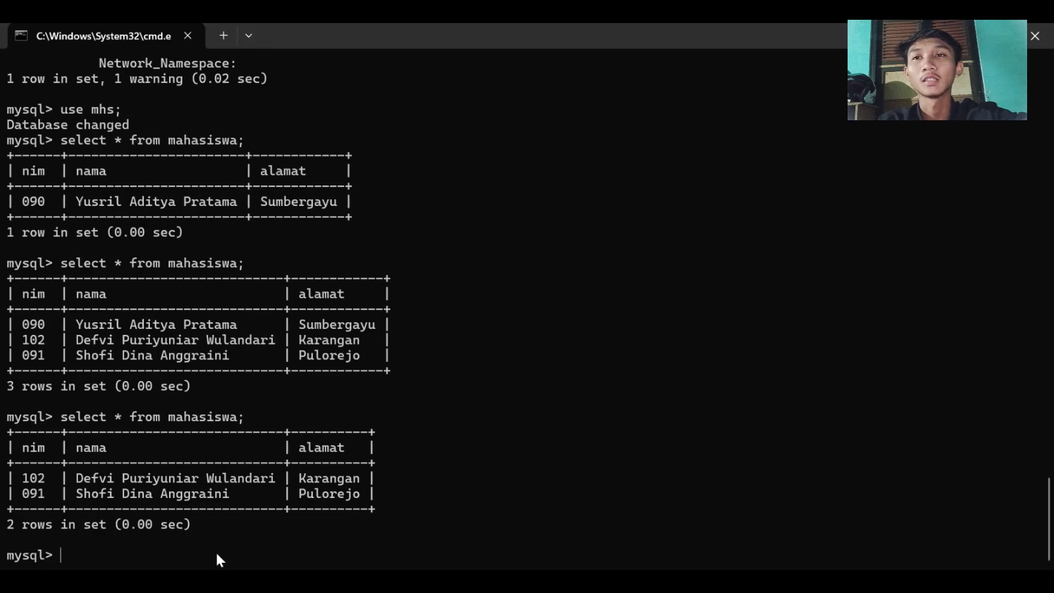